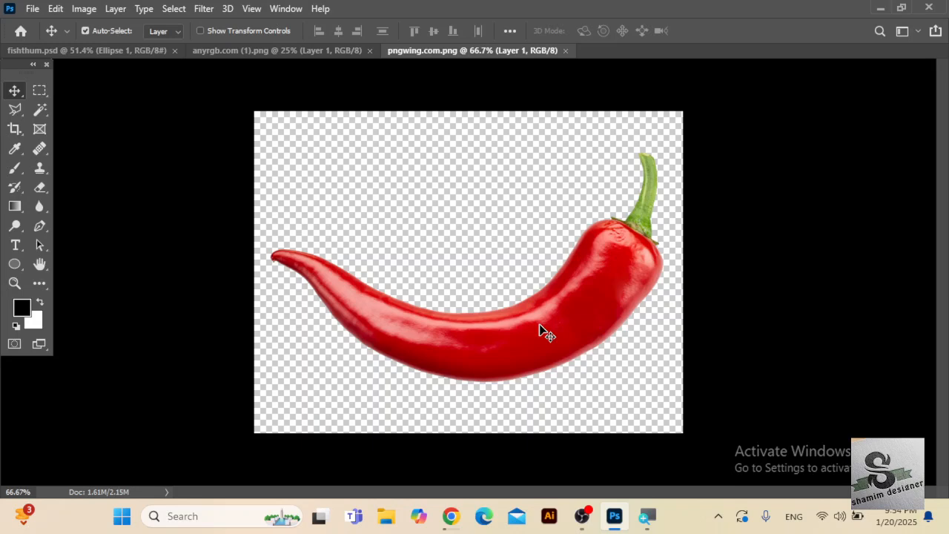
# Look over the open fish and chilli images and their source clipart on anyrgb.com in Chrome, ending back in Photoshop.
pyautogui.click(309, 51)
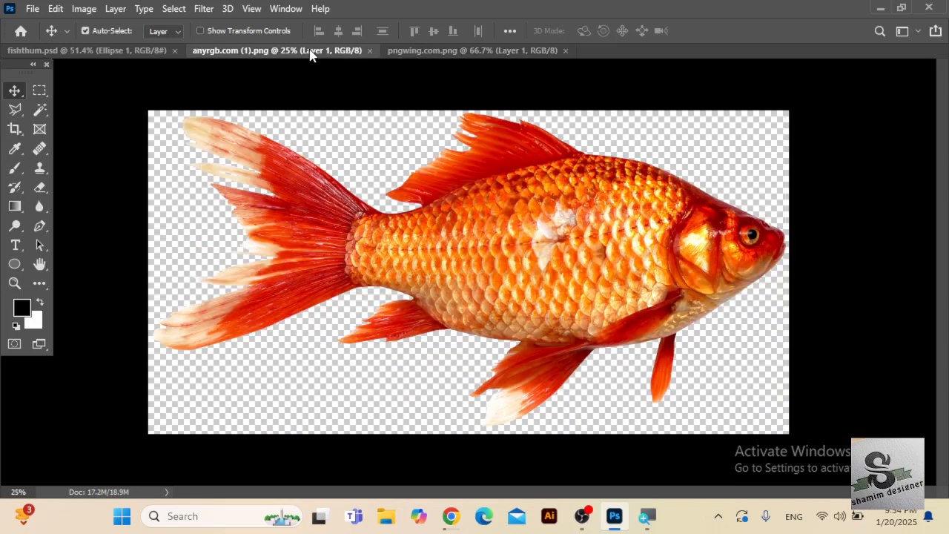
pyautogui.click(462, 52)
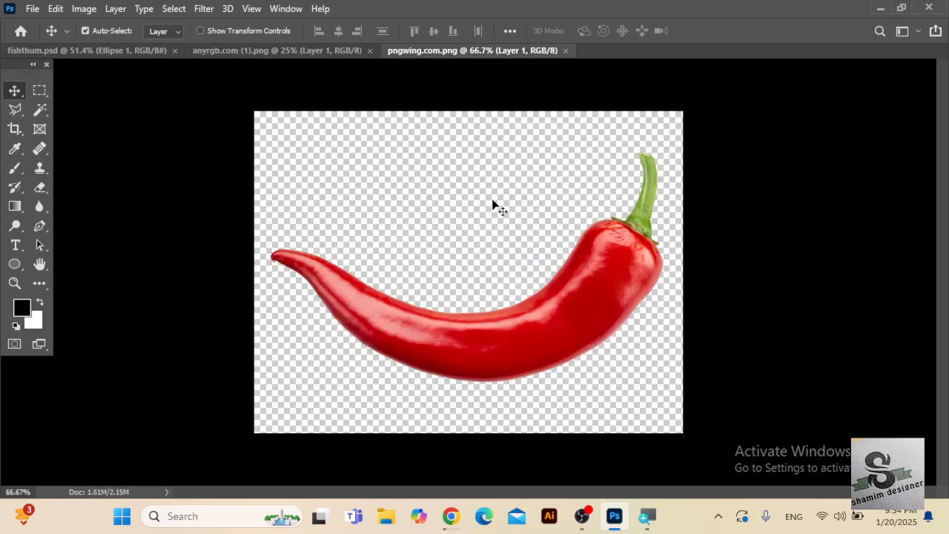
pyautogui.click(451, 516)
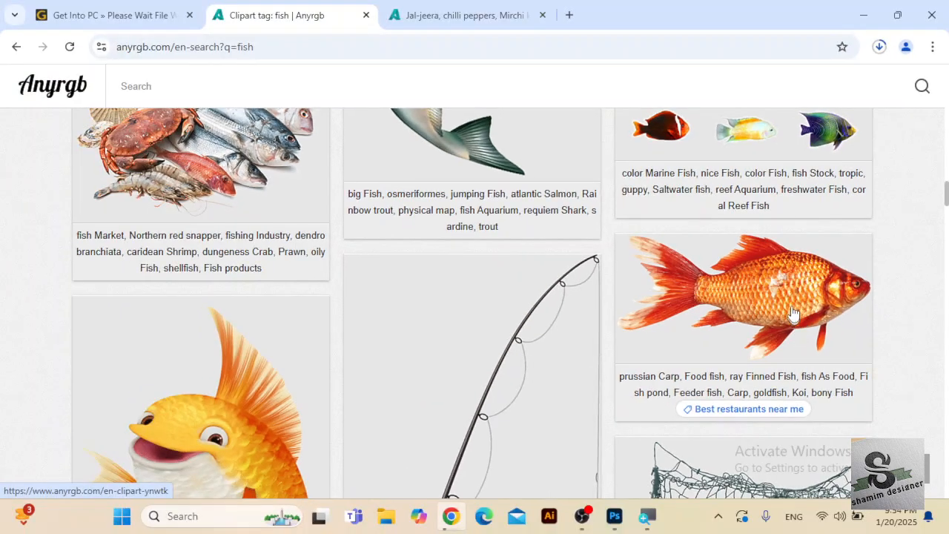
pyautogui.click(789, 305)
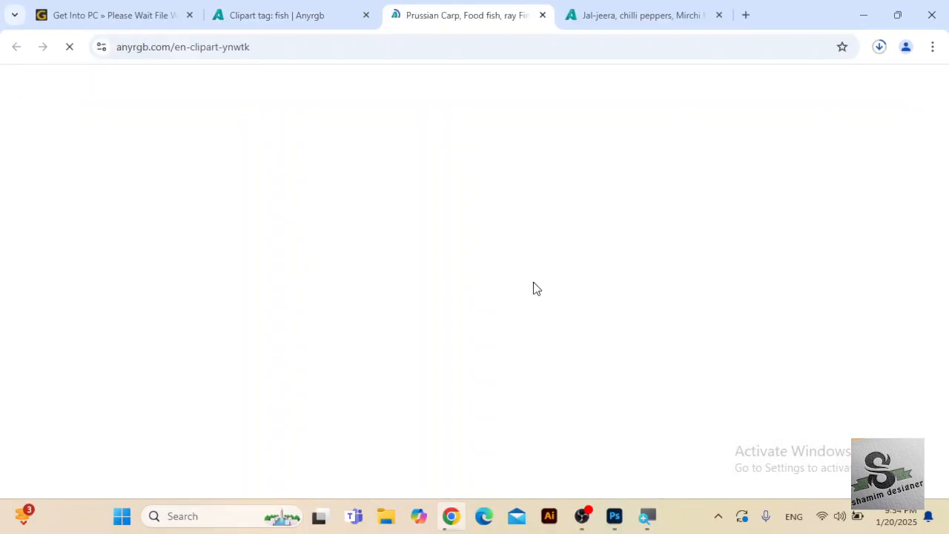
pyautogui.scroll(-3, 491, 273)
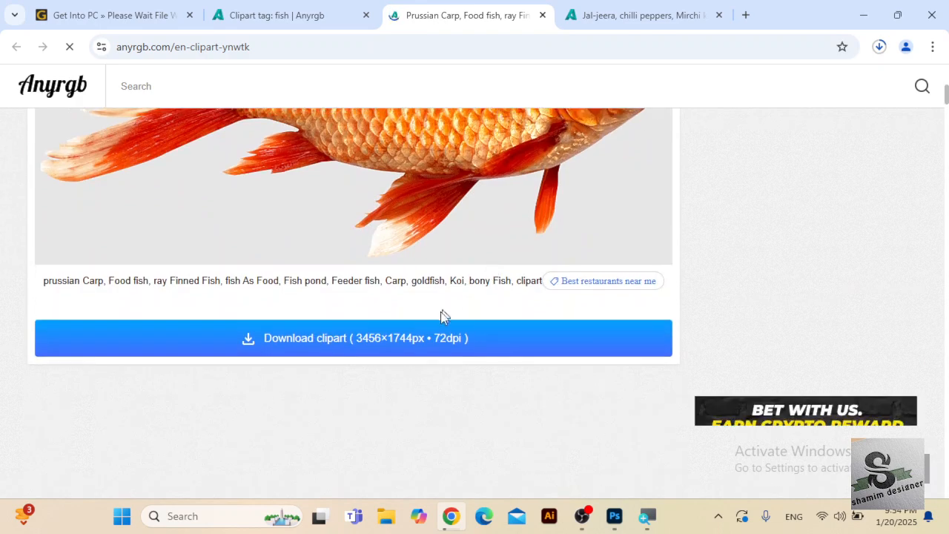
pyautogui.scroll(3, 438, 346)
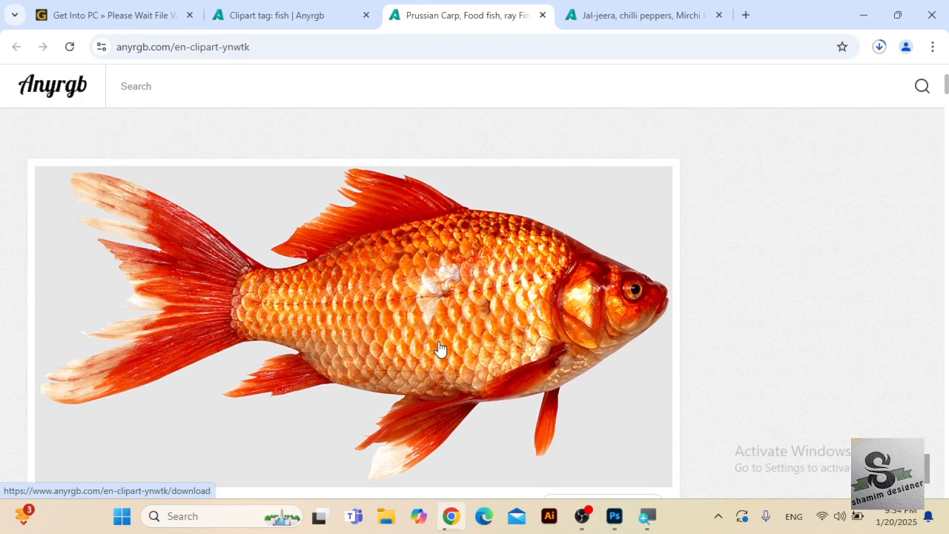
pyautogui.click(653, 16)
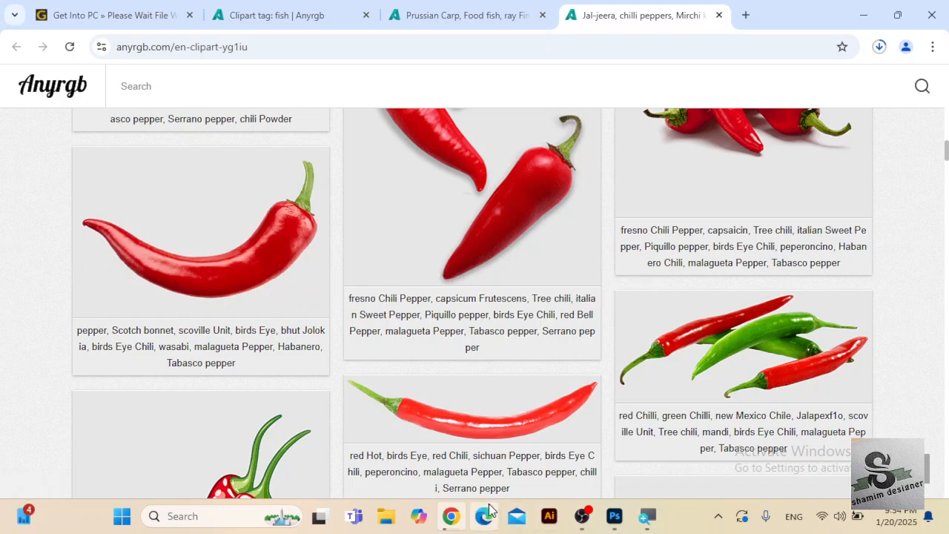
pyautogui.click(599, 467)
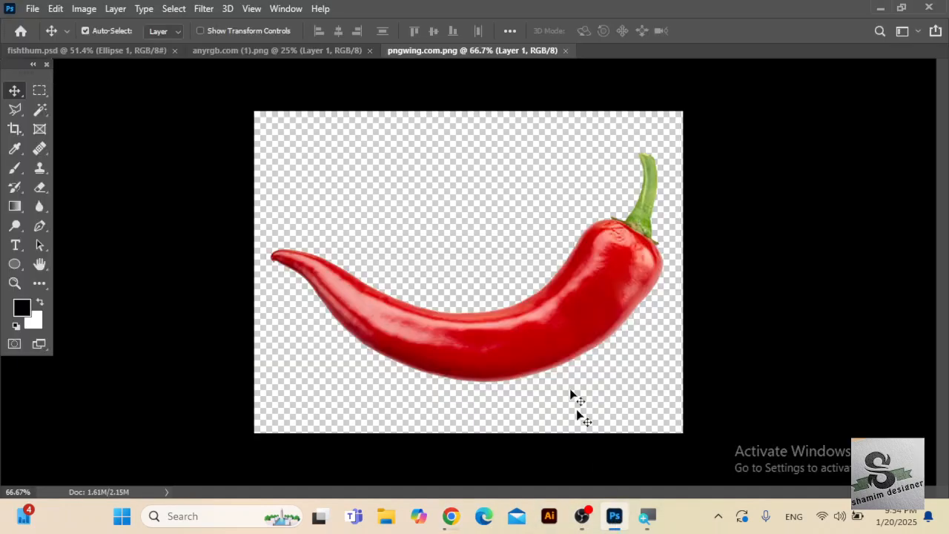
# Nudge the chilli slightly upward and display the document's layers in the empty space beside the canvas.
pyautogui.moveTo(483, 339)
pyautogui.mouseDown()
pyautogui.moveTo(485, 282)
pyautogui.moveTo(476, 309)
pyautogui.moveTo(490, 338)
pyautogui.mouseUp()
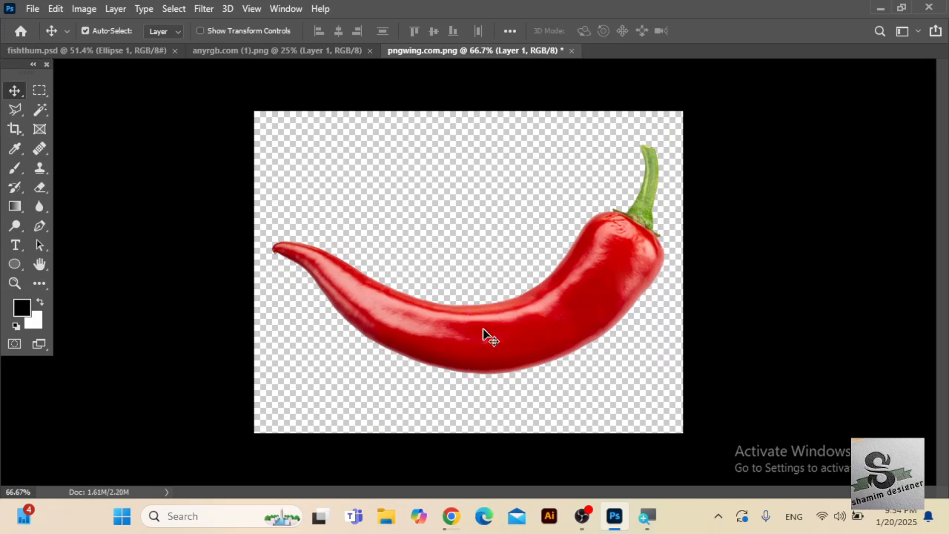
pyautogui.click(276, 10)
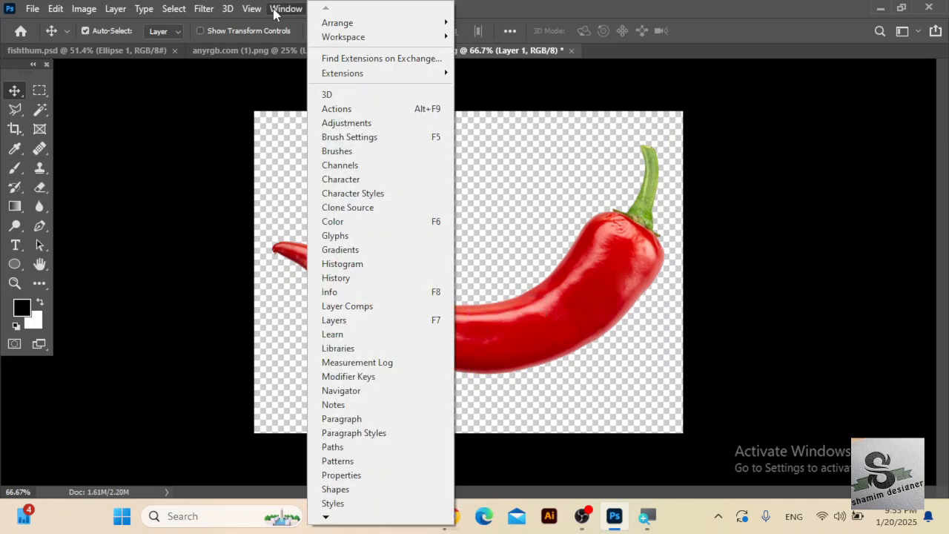
pyautogui.click(393, 322)
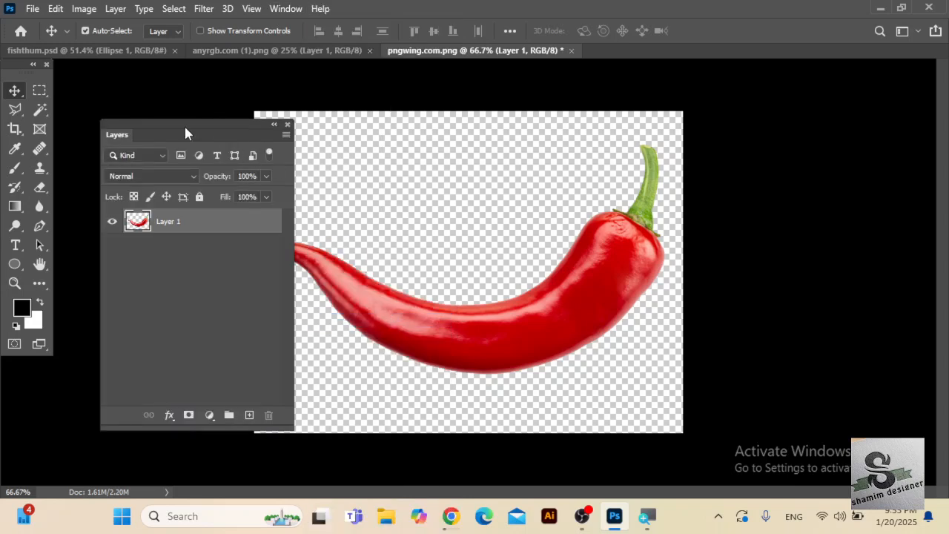
pyautogui.moveTo(186, 132); pyautogui.dragTo(792, 120)
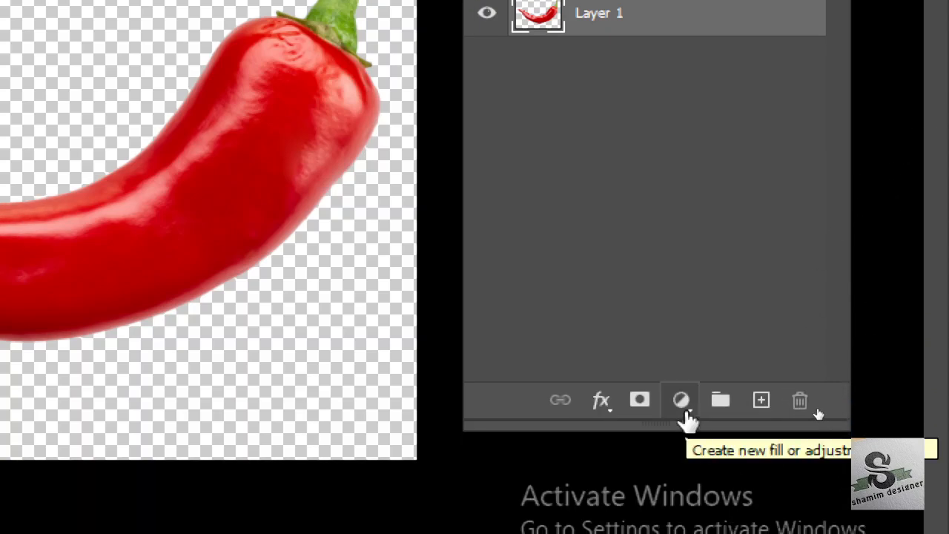
# Add a white Solid Color fill layer and place the chilli layer above it.
pyautogui.click(684, 409)
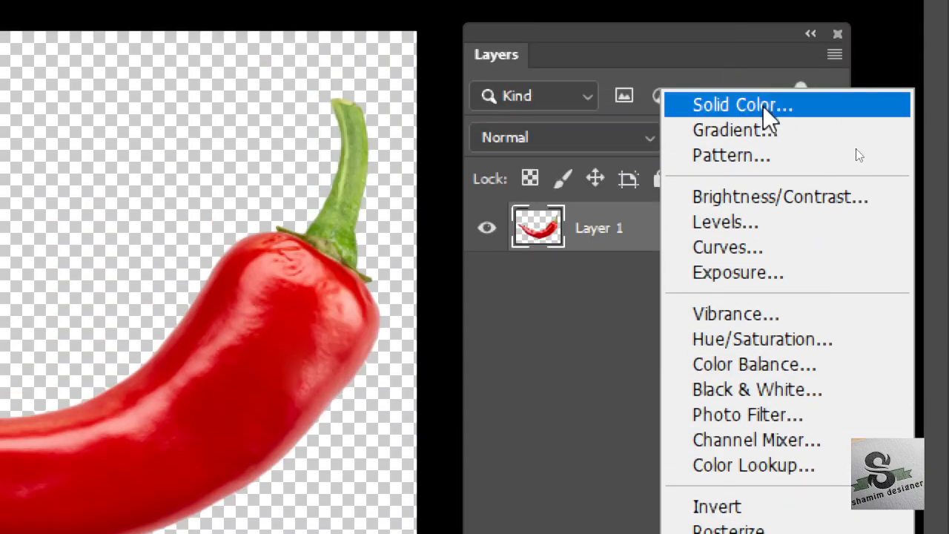
pyautogui.click(763, 106)
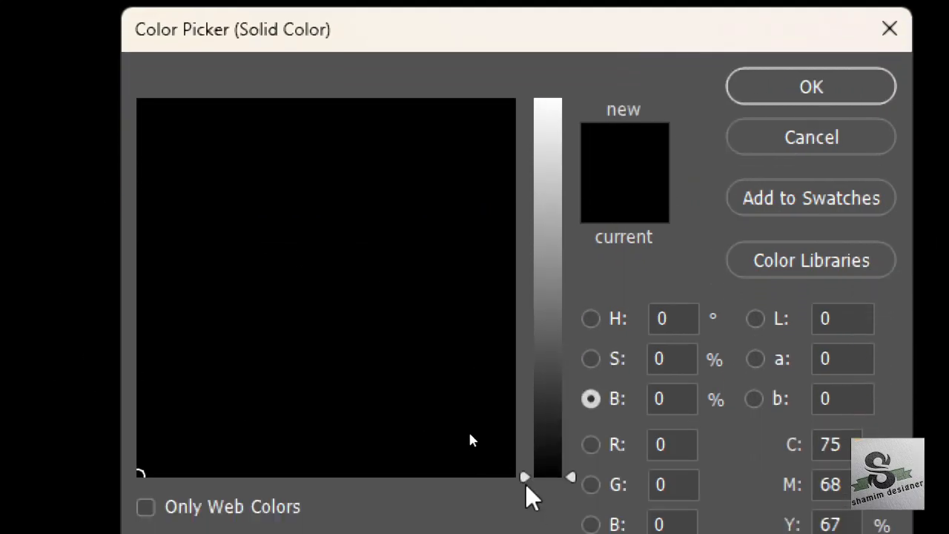
pyautogui.moveTo(524, 479); pyautogui.dragTo(556, 100)
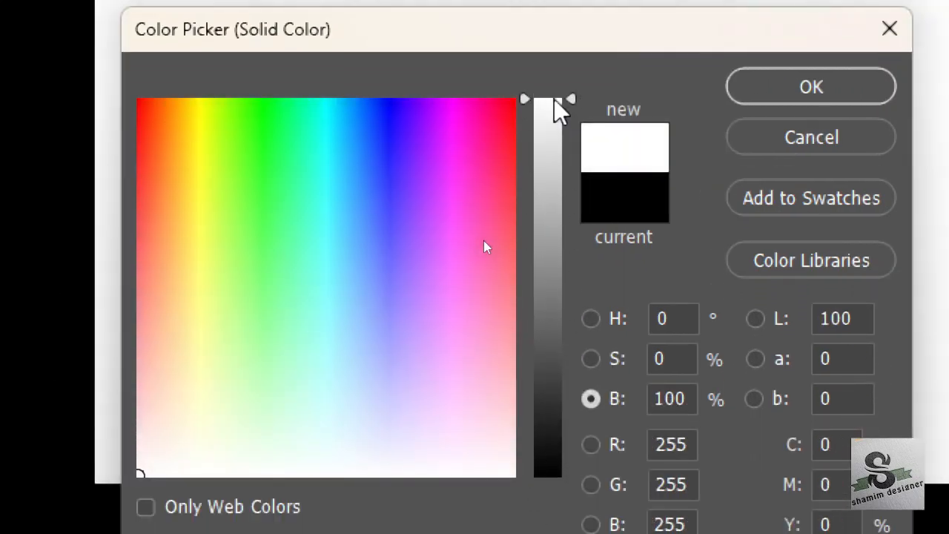
pyautogui.click(819, 87)
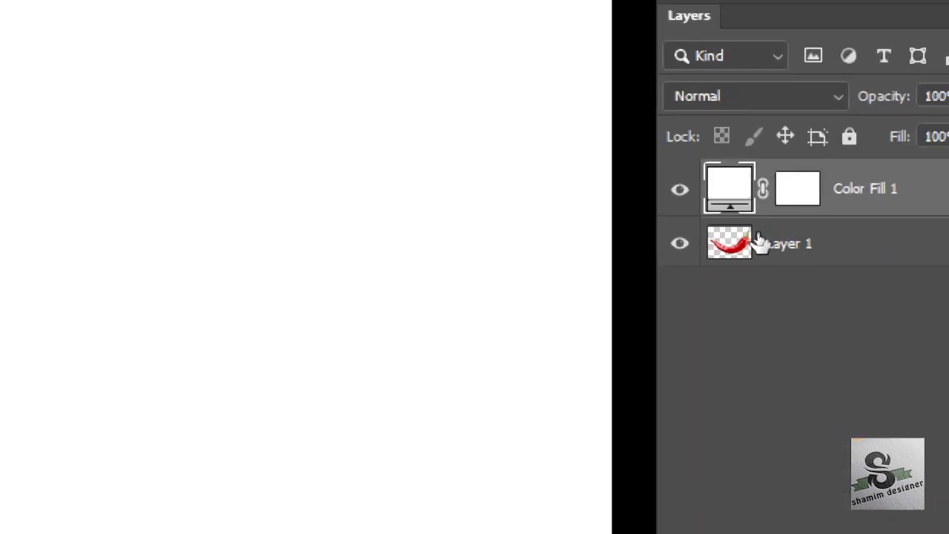
pyautogui.moveTo(836, 250); pyautogui.dragTo(821, 185)
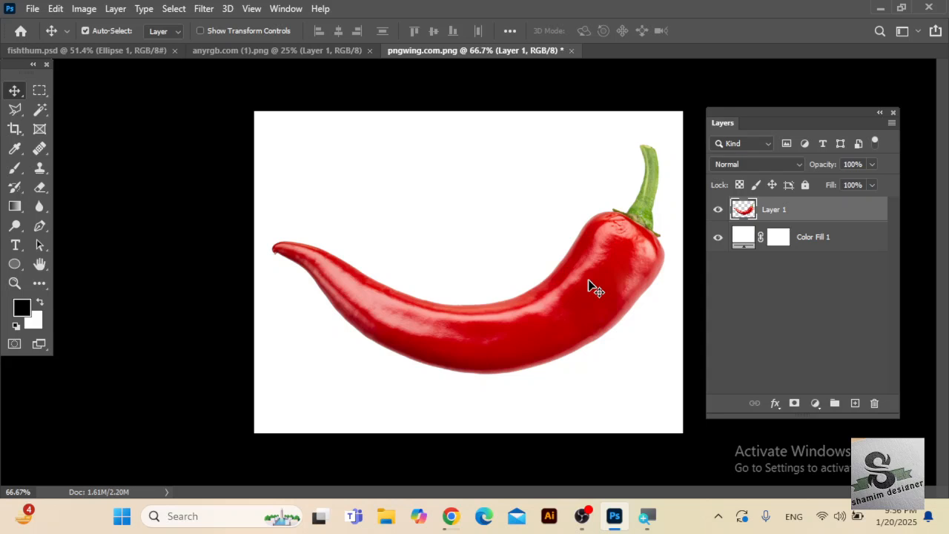
# Flip the chilli layer horizontally with Free Transform.
pyautogui.press('ctrl')
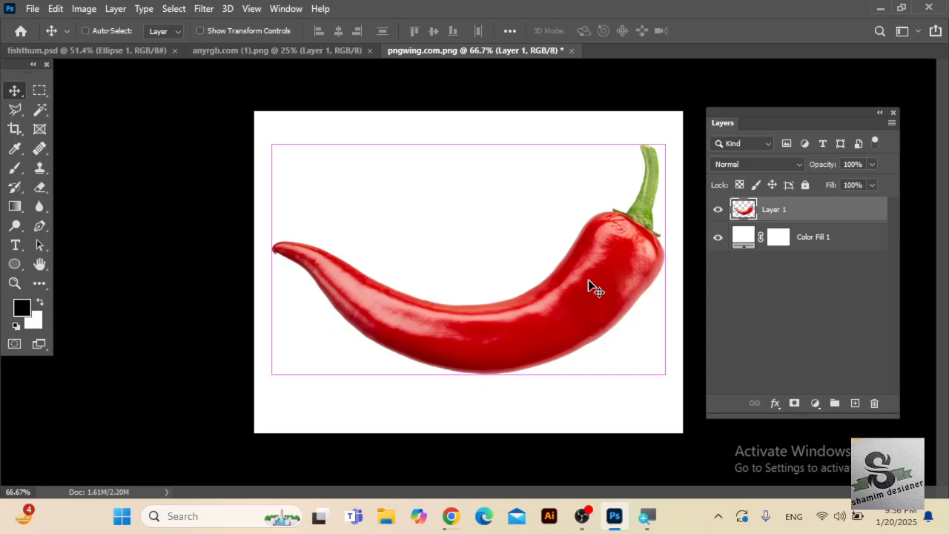
pyautogui.hotkey('ctrl', 't')
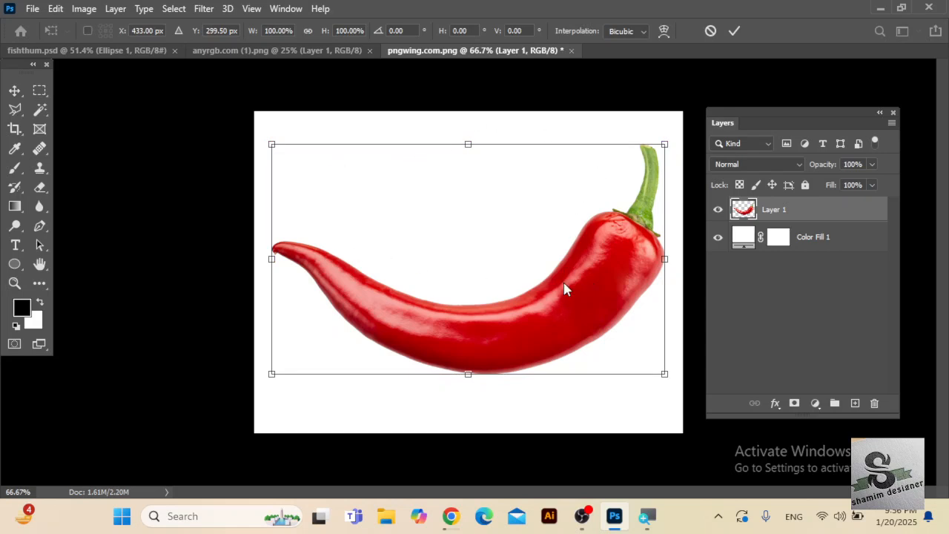
pyautogui.rightClick(564, 288)
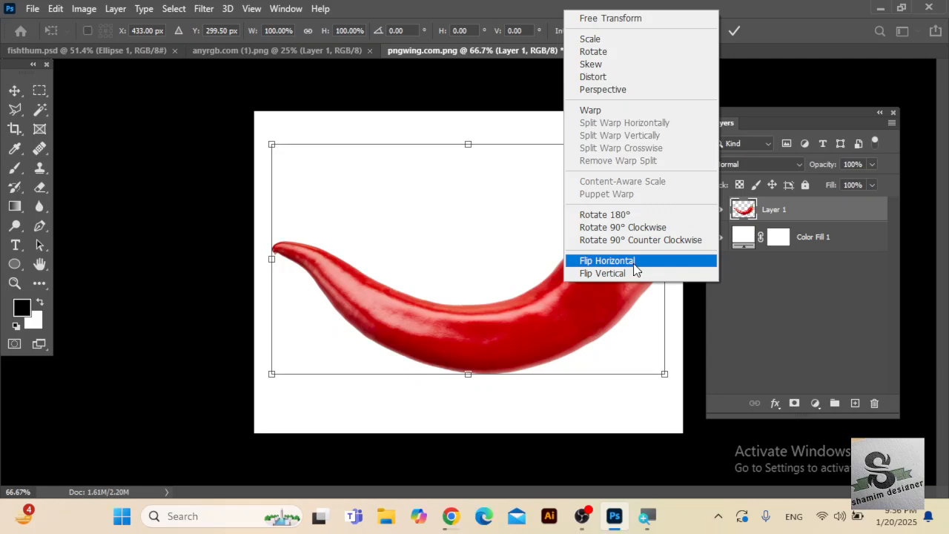
pyautogui.click(608, 261)
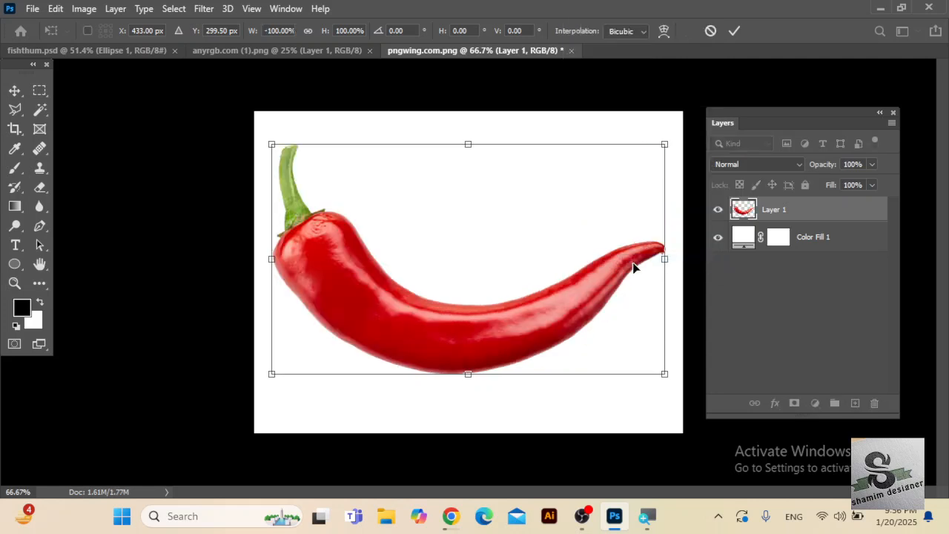
pyautogui.press('Return')
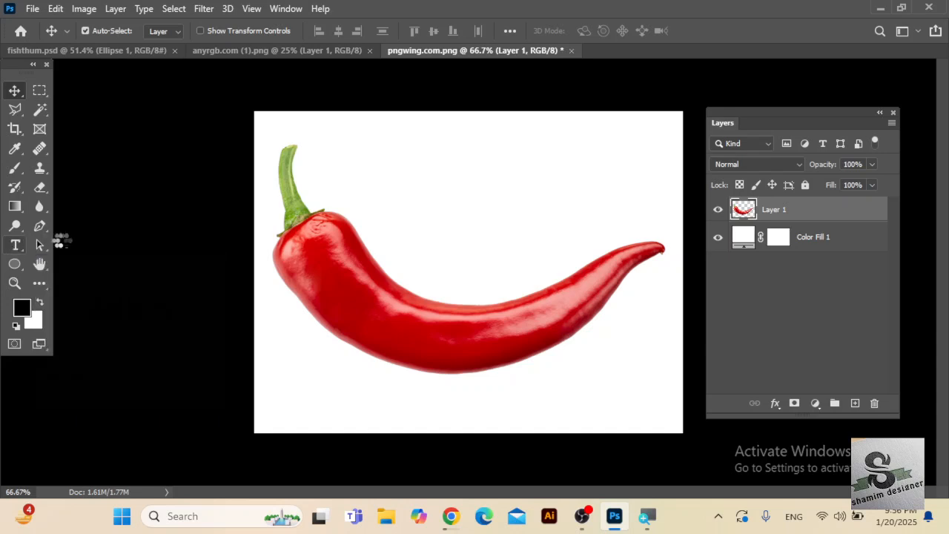
# Add the text "MIRCHI" at 72 pt and position it over the middle of the chilli.
pyautogui.click(14, 245)
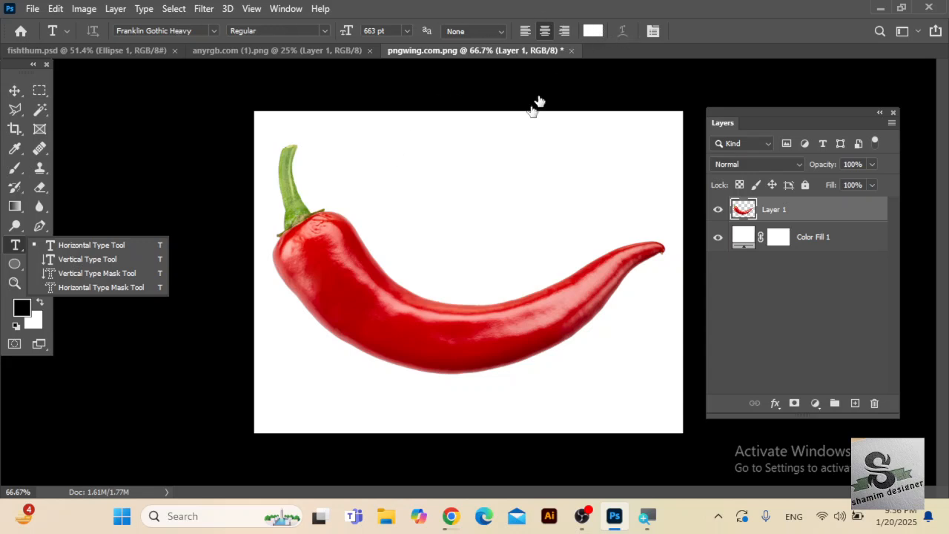
pyautogui.click(369, 311)
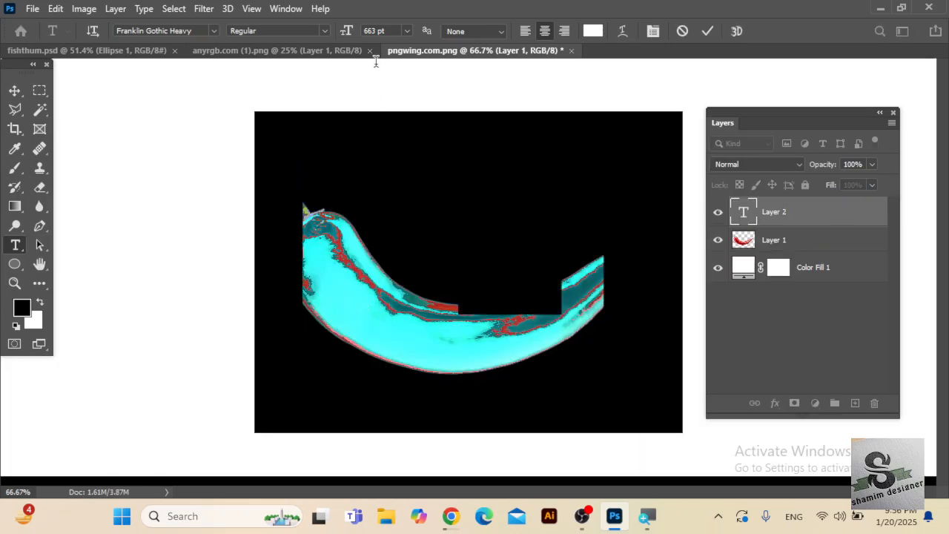
pyautogui.moveTo(346, 33); pyautogui.dragTo(259, 57)
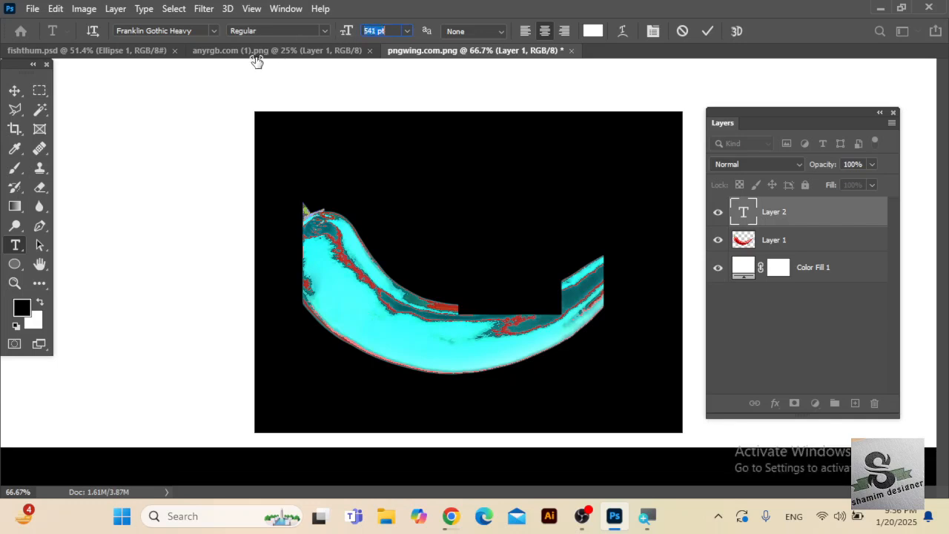
pyautogui.click(407, 31)
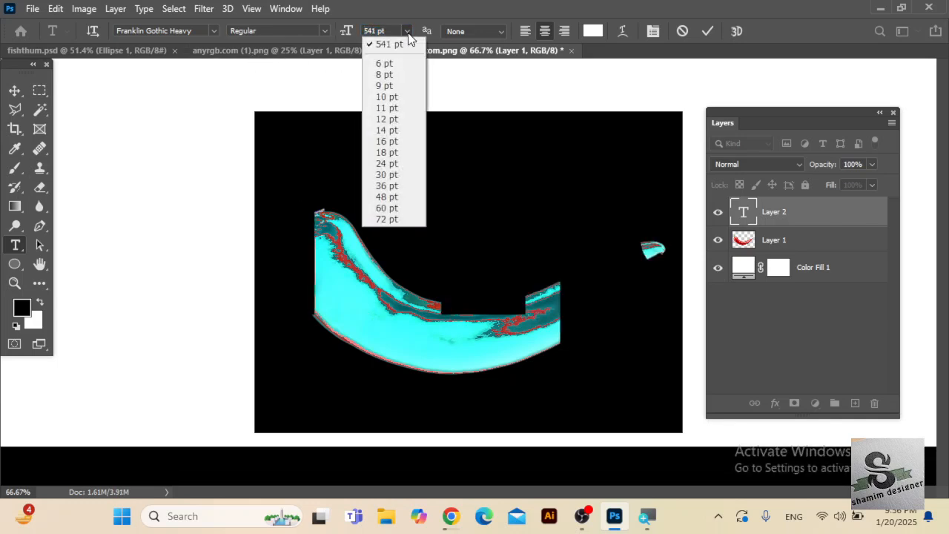
pyautogui.click(386, 221)
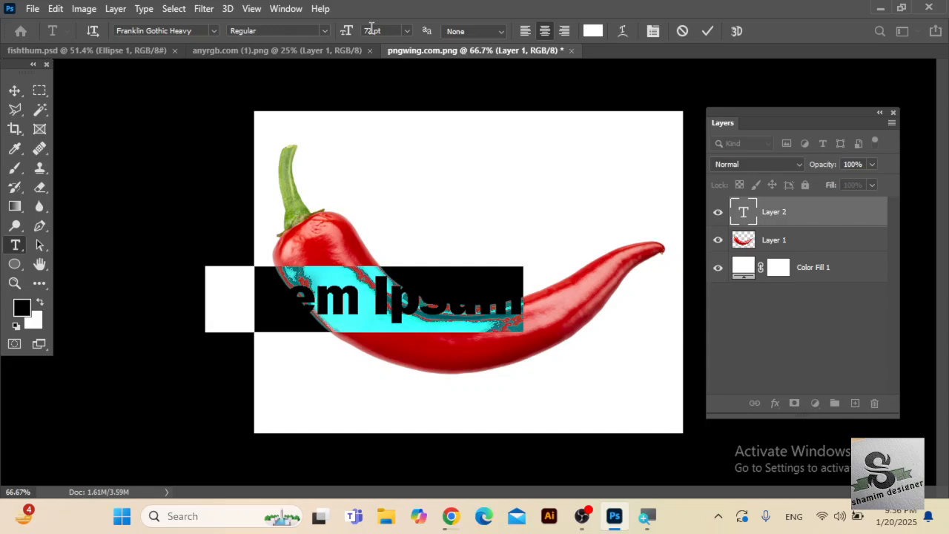
pyautogui.write('MIRCHI')
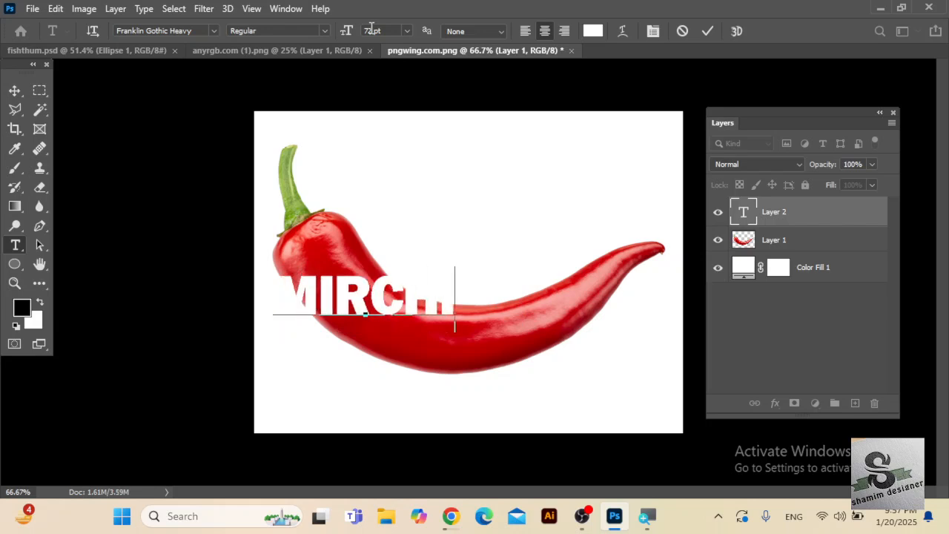
pyautogui.click(14, 90)
pyautogui.moveTo(371, 302); pyautogui.dragTo(444, 328)
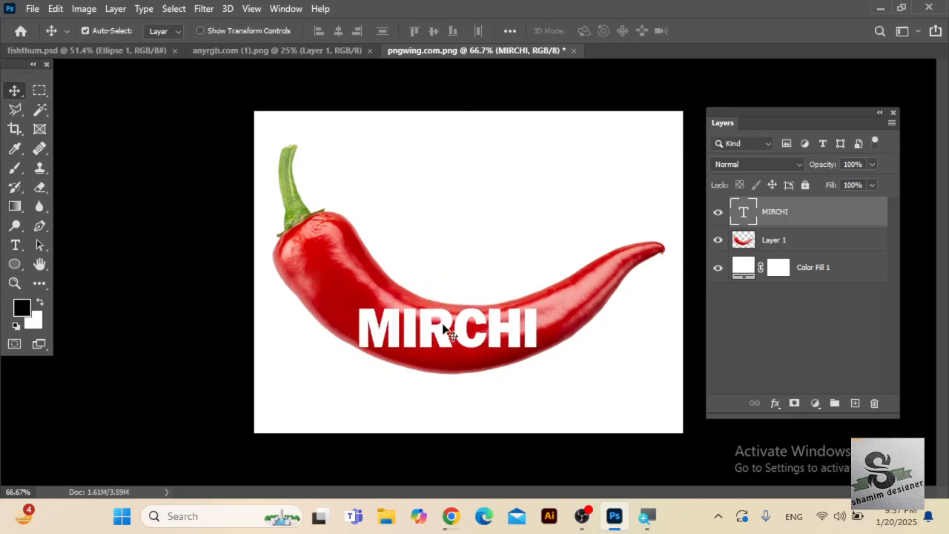
pyautogui.click(15, 246)
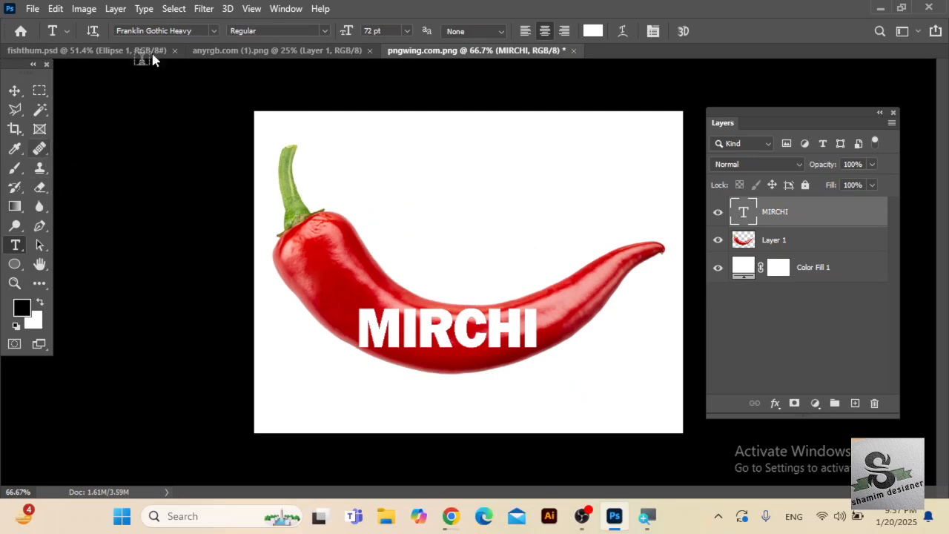
pyautogui.hotkey('ctrl', 't')
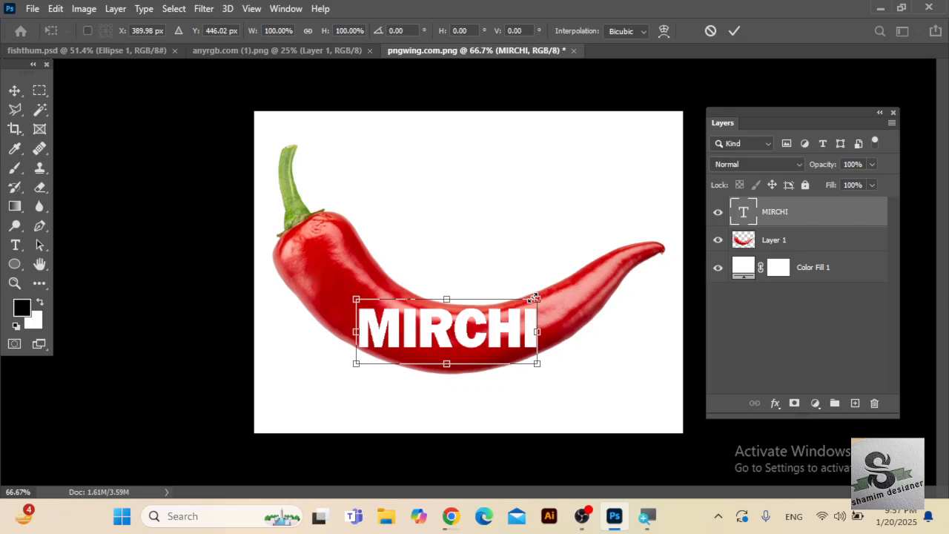
pyautogui.moveTo(559, 288); pyautogui.dragTo(565, 286)
pyautogui.moveTo(478, 337)
pyautogui.mouseDown()
pyautogui.moveTo(437, 331)
pyautogui.moveTo(475, 321)
pyautogui.moveTo(474, 329)
pyautogui.mouseUp()
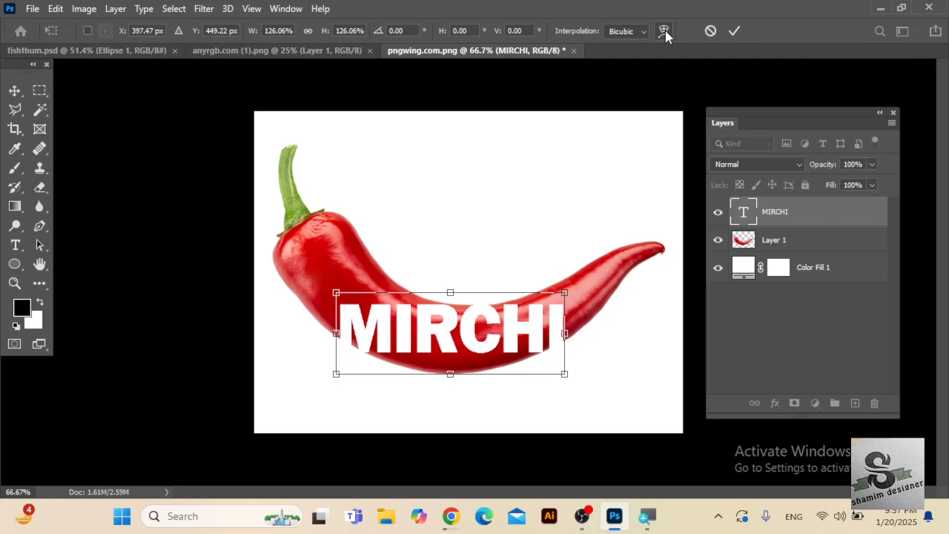
pyautogui.rightClick(471, 324)
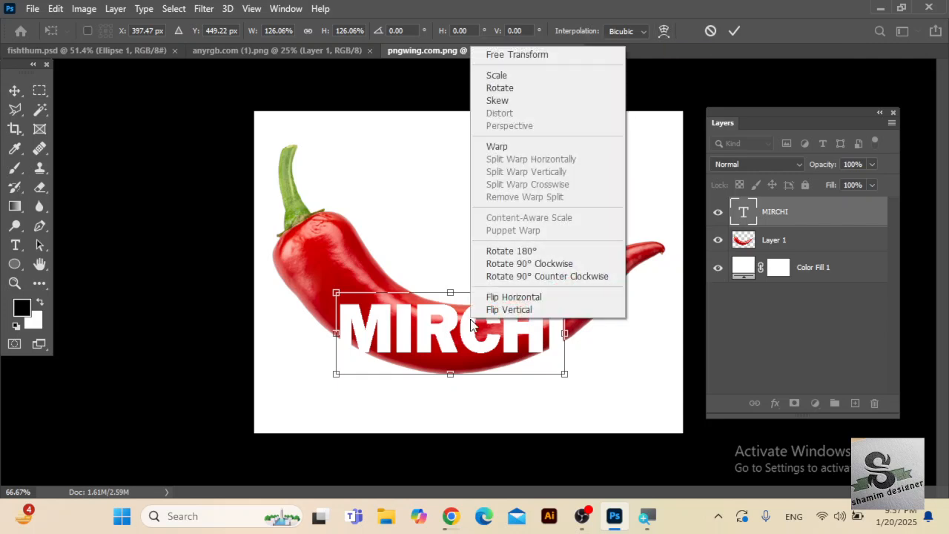
pyautogui.click(522, 148)
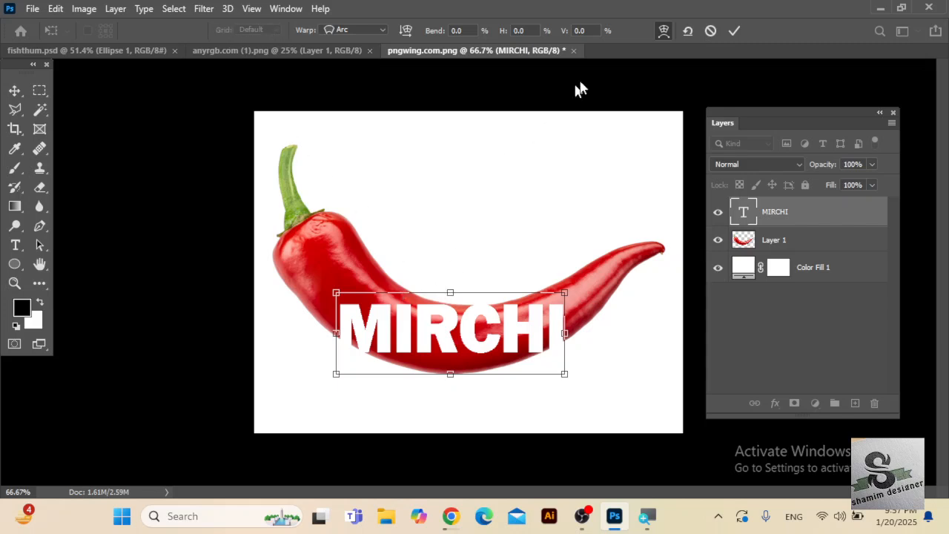
pyautogui.click(710, 32)
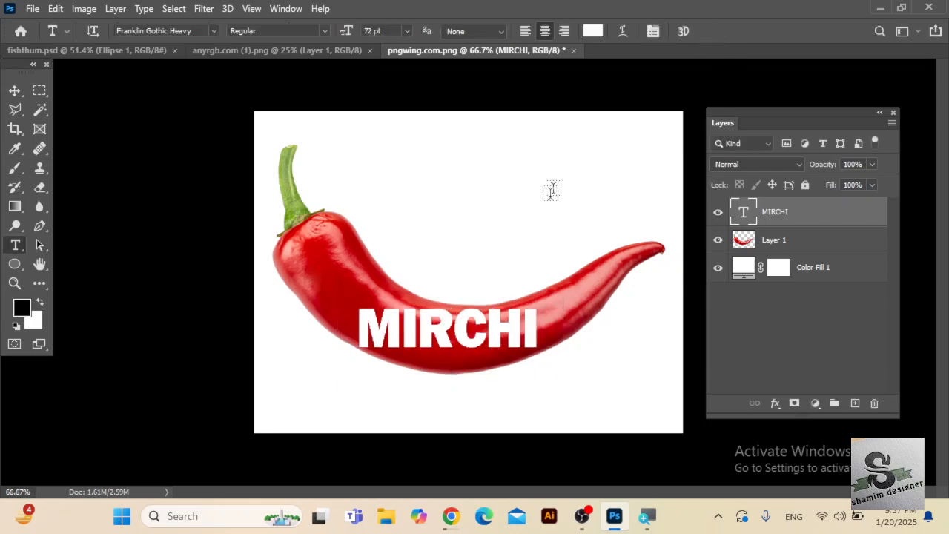
# Rasterize the MIRCHI text layer.
pyautogui.click(14, 91)
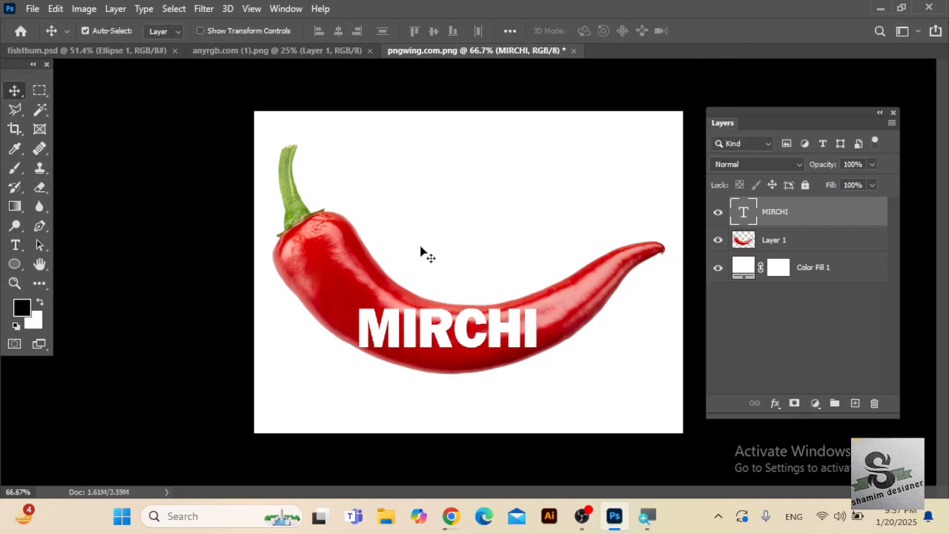
pyautogui.hotkey('ctrl', 't')
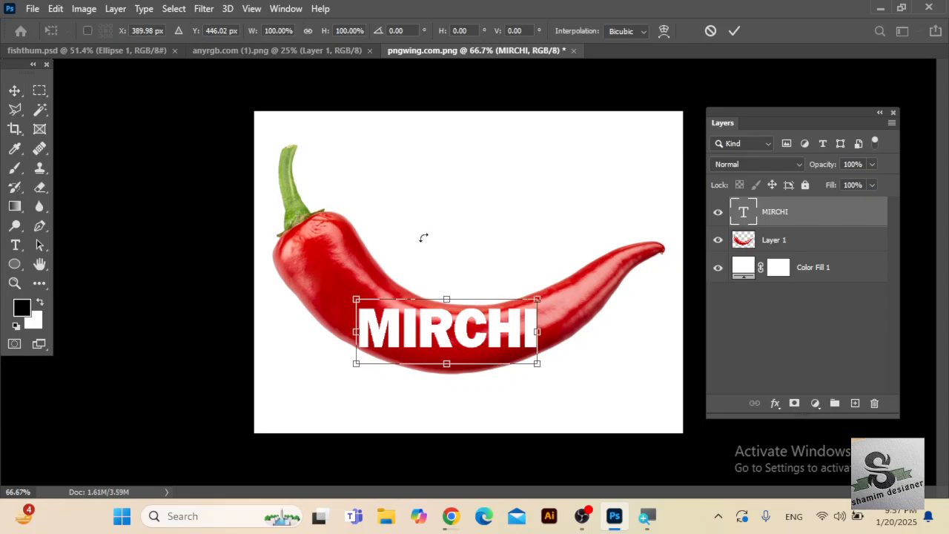
pyautogui.press('Return')
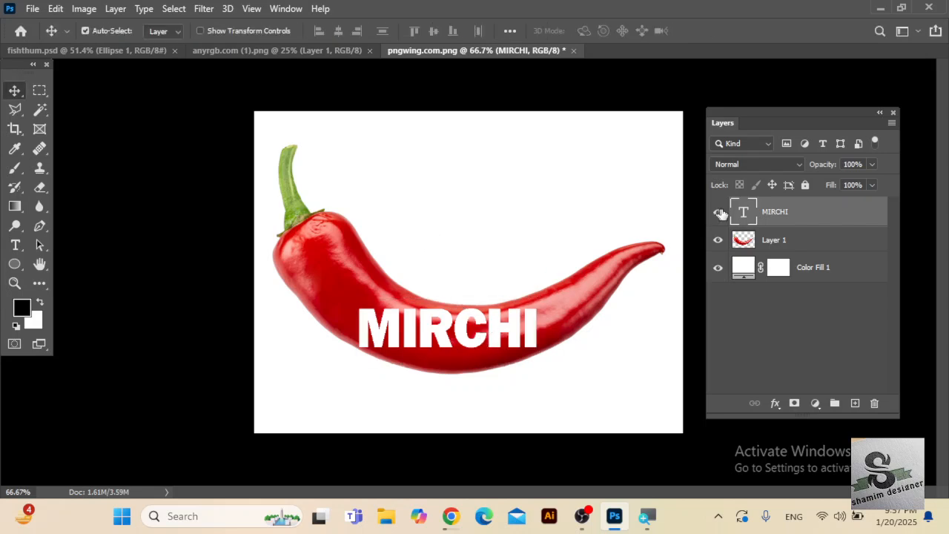
pyautogui.rightClick(819, 213)
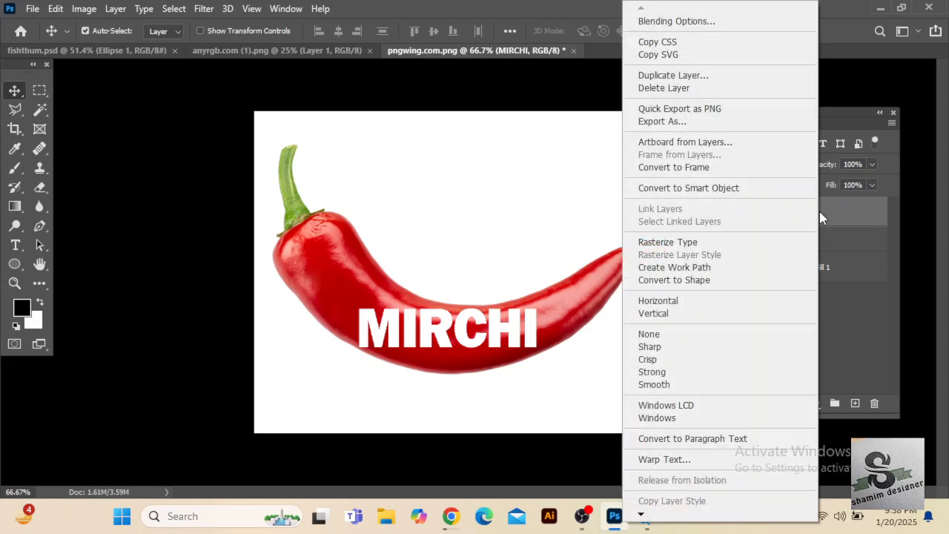
pyautogui.click(740, 248)
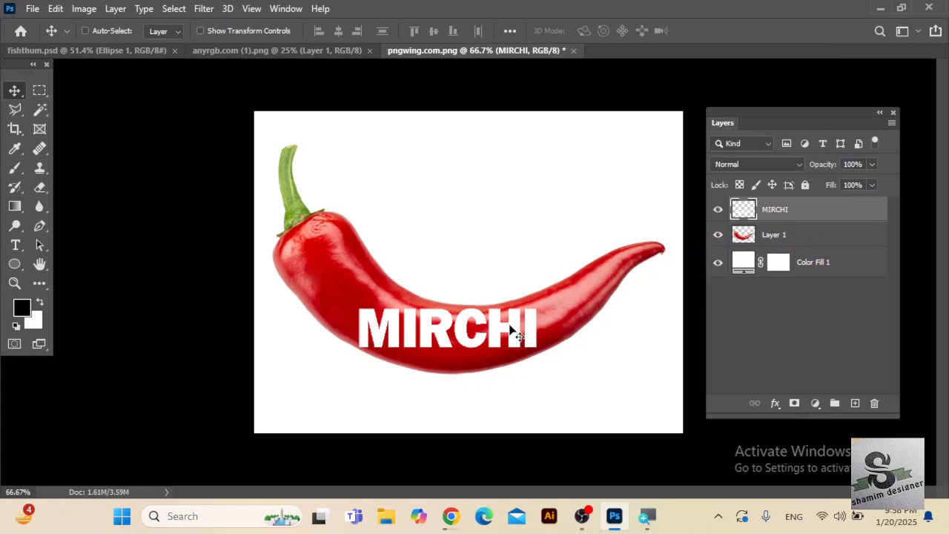
# Warp the MIRCHI lettering so its left end stretches and slants across the thick part of the chilli.
pyautogui.hotkey('ctrl', 't')
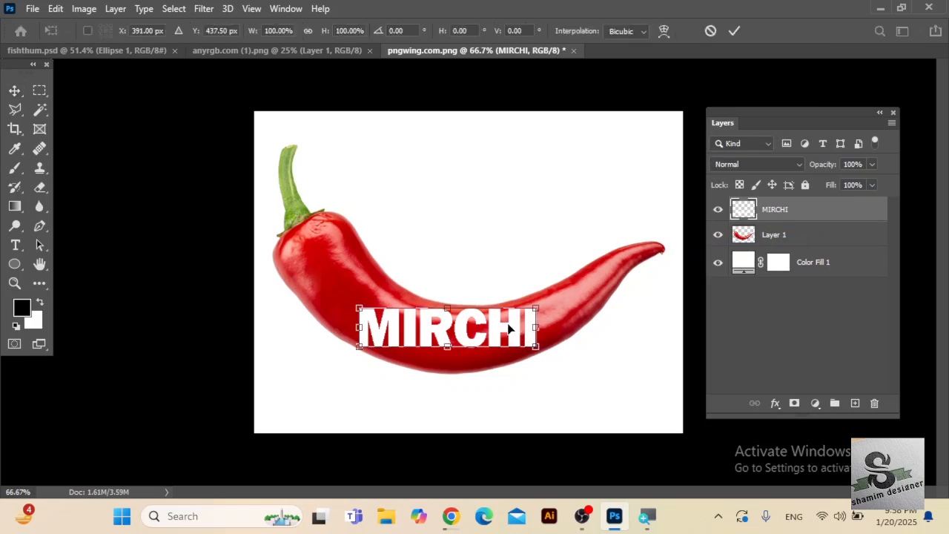
pyautogui.rightClick(510, 327)
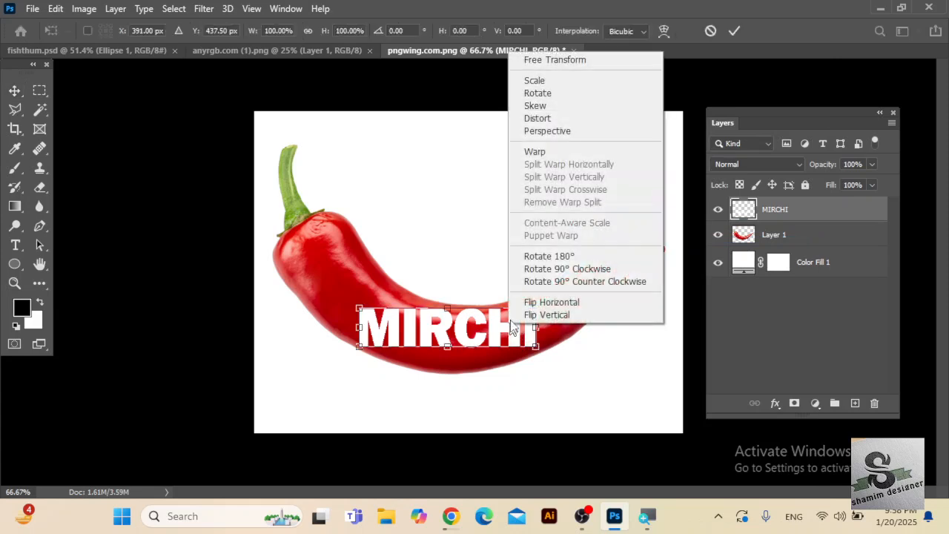
pyautogui.click(557, 154)
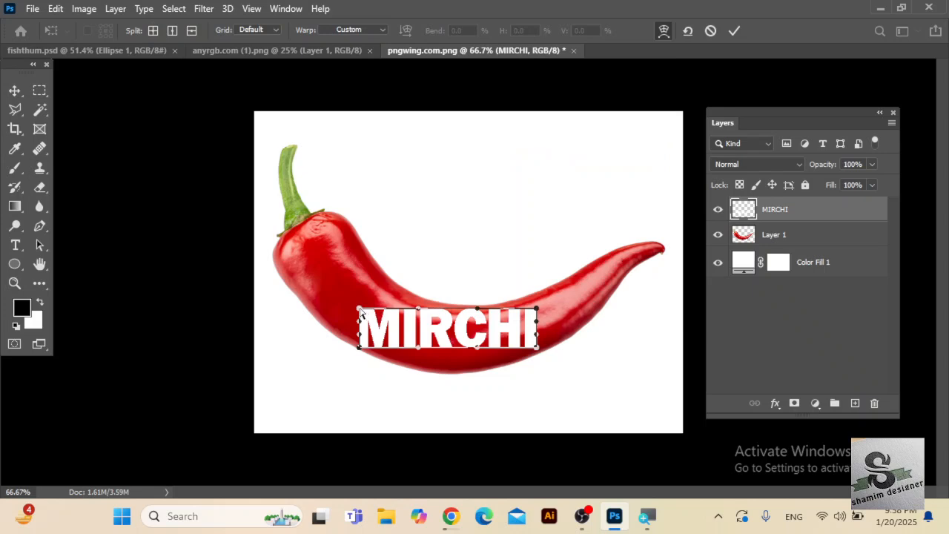
pyautogui.moveTo(359, 312); pyautogui.dragTo(365, 254)
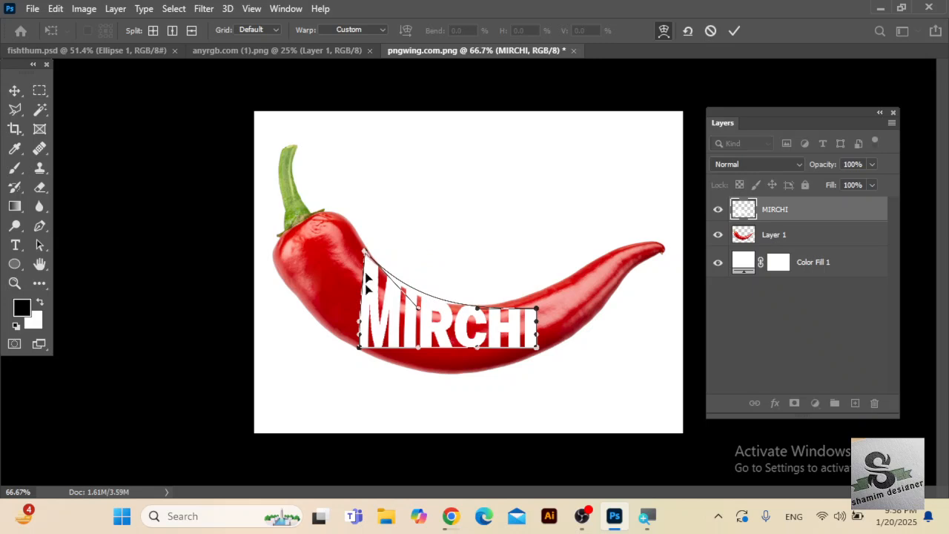
pyautogui.moveTo(358, 352); pyautogui.dragTo(347, 292)
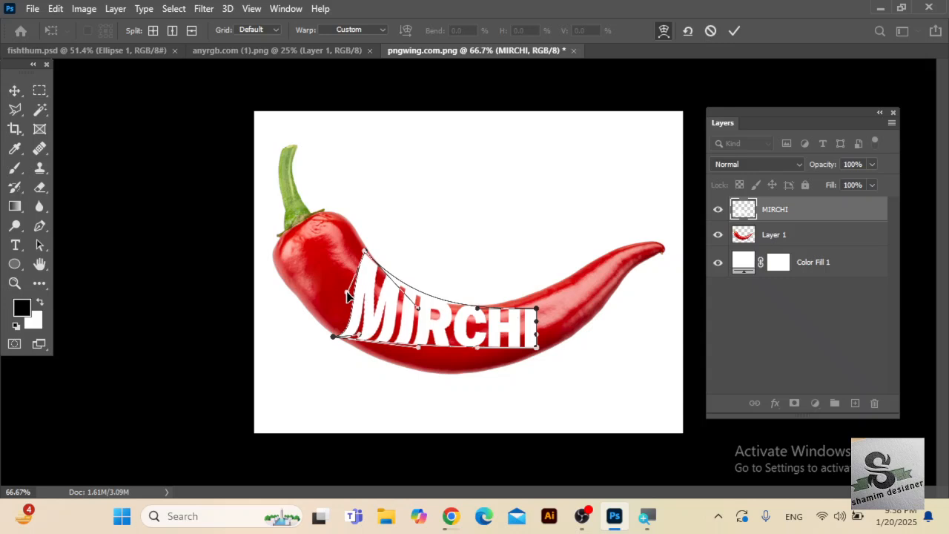
pyautogui.moveTo(359, 335); pyautogui.dragTo(345, 316)
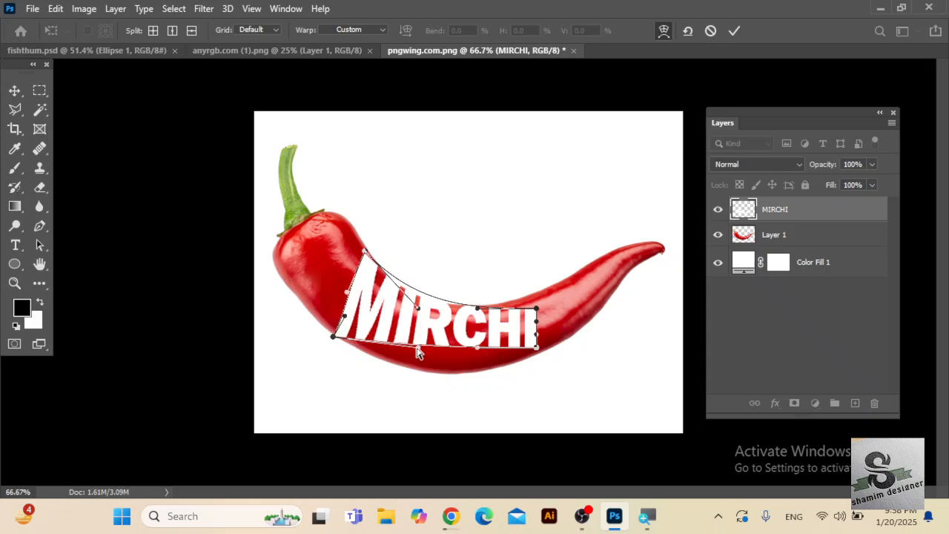
# Curve the lettering's lower edge along the chilli's underside and fit its right-hand corners to the chilli's outline.
pyautogui.moveTo(416, 350); pyautogui.dragTo(413, 395)
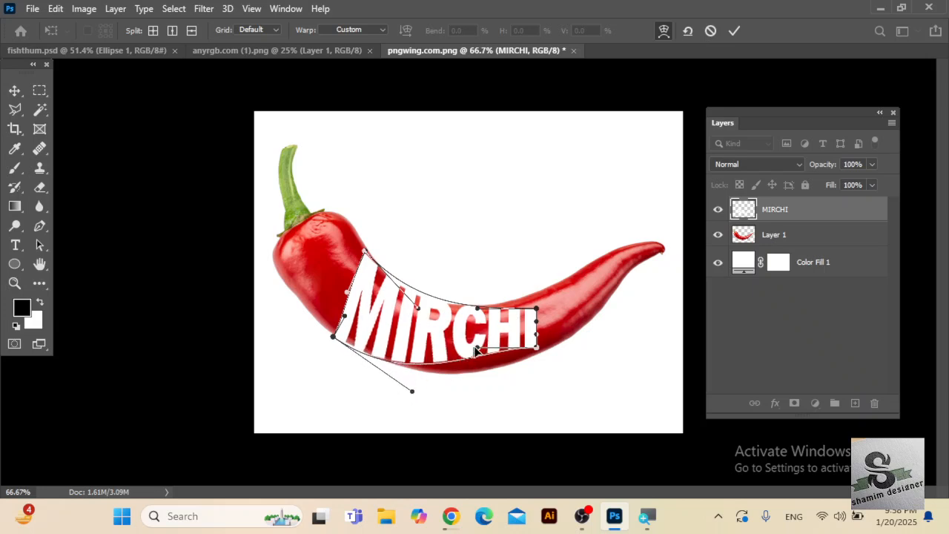
pyautogui.moveTo(478, 351); pyautogui.dragTo(484, 380)
pyautogui.moveTo(537, 313); pyautogui.dragTo(535, 294)
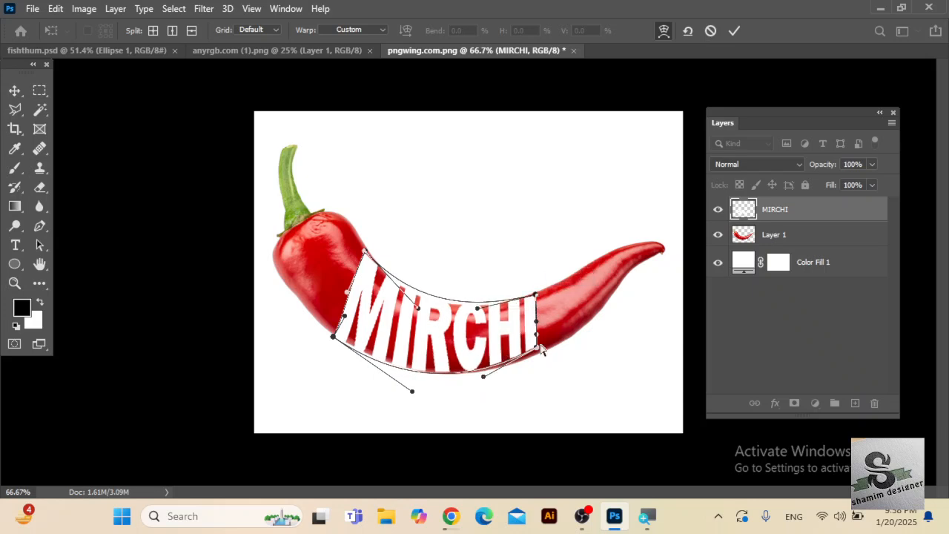
pyautogui.moveTo(540, 354); pyautogui.dragTo(545, 356)
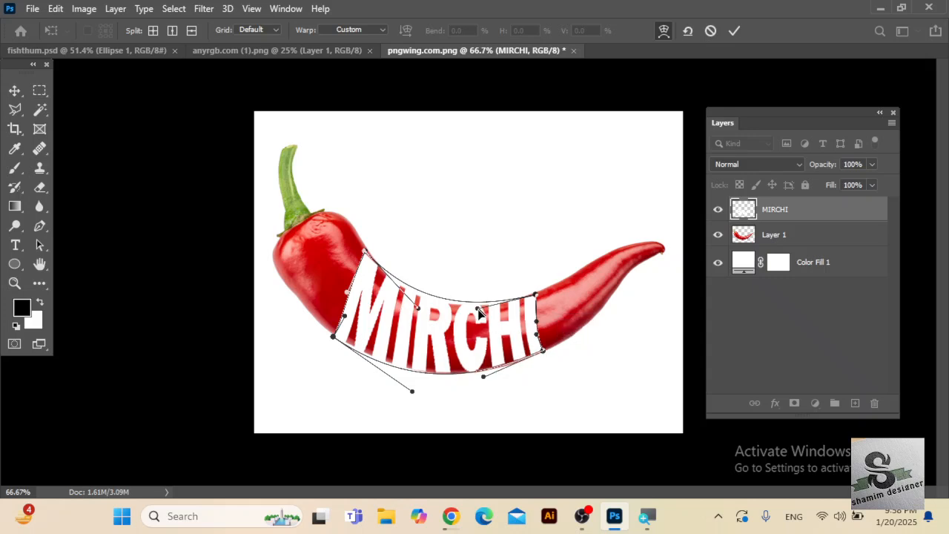
# Refine the warp's upper curve and left-hand corners to match the chilli's contour, and apply the warp.
pyautogui.moveTo(478, 308); pyautogui.dragTo(481, 318)
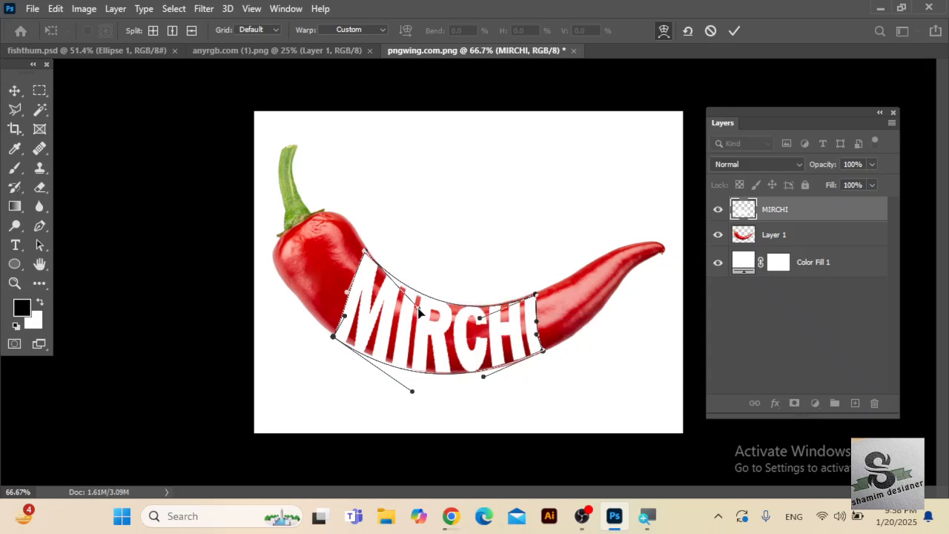
pyautogui.moveTo(417, 312); pyautogui.dragTo(415, 318)
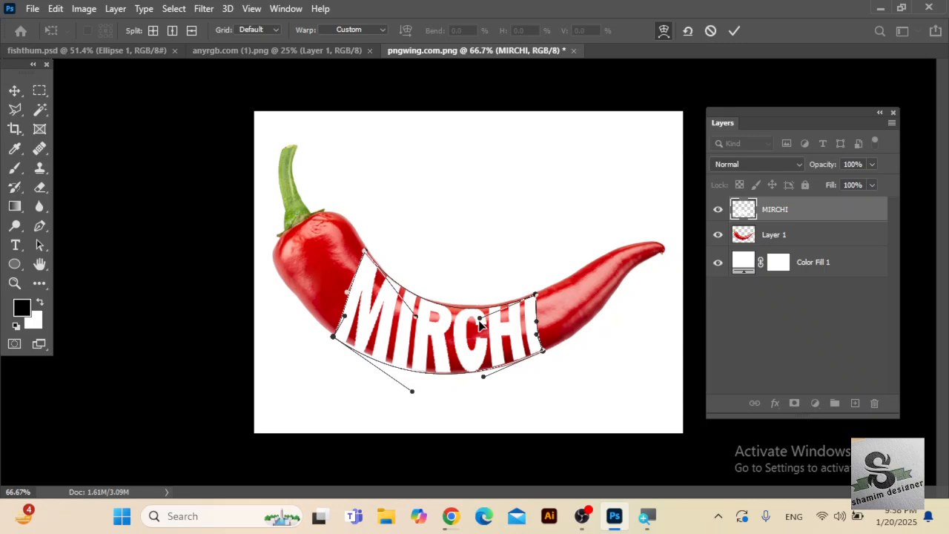
pyautogui.moveTo(479, 319); pyautogui.dragTo(479, 314)
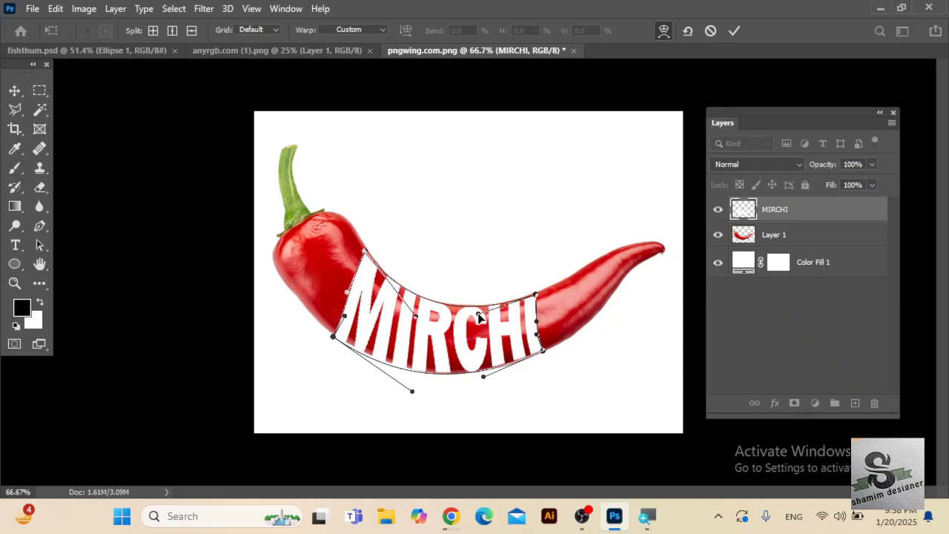
pyautogui.moveTo(365, 253); pyautogui.dragTo(367, 246)
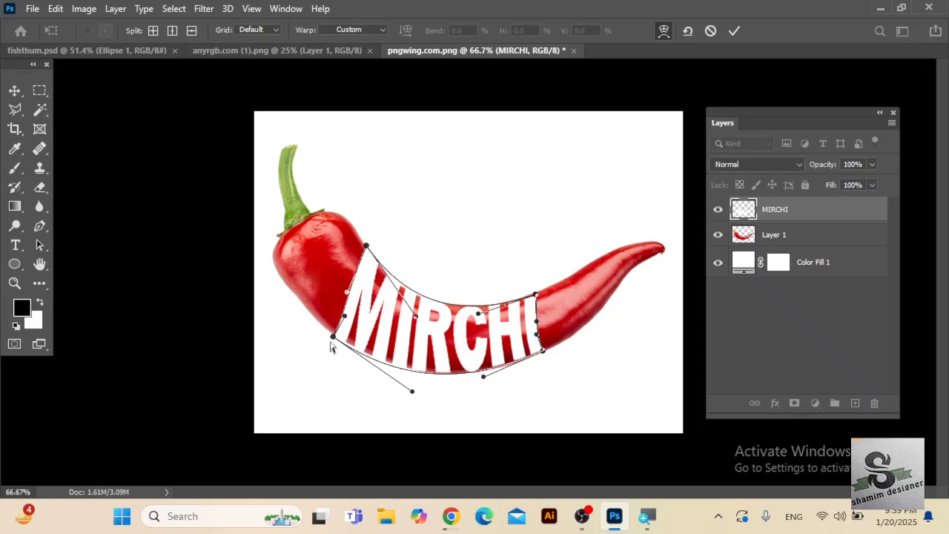
pyautogui.moveTo(486, 379); pyautogui.dragTo(486, 379)
pyautogui.moveTo(331, 340); pyautogui.dragTo(333, 336)
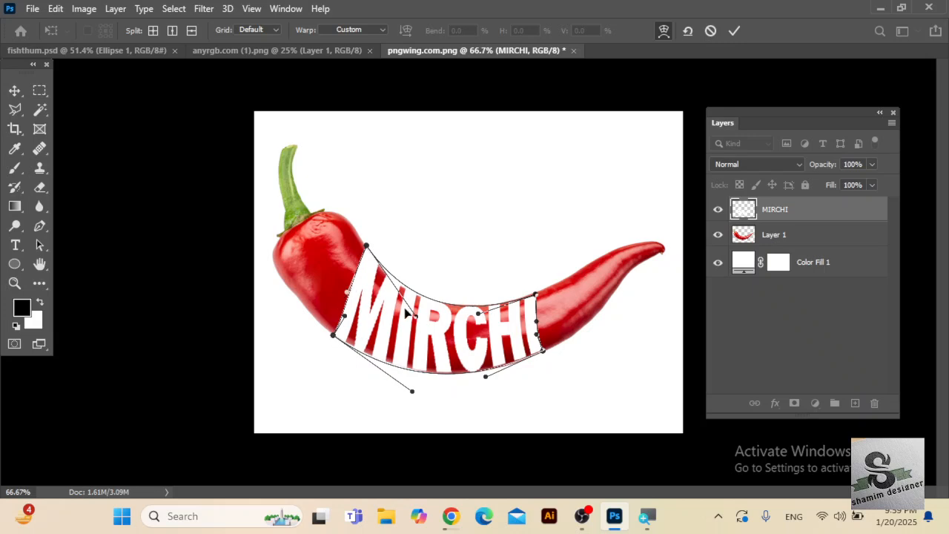
pyautogui.moveTo(416, 319)
pyautogui.mouseDown()
pyautogui.moveTo(416, 327)
pyautogui.moveTo(408, 321)
pyautogui.mouseUp()
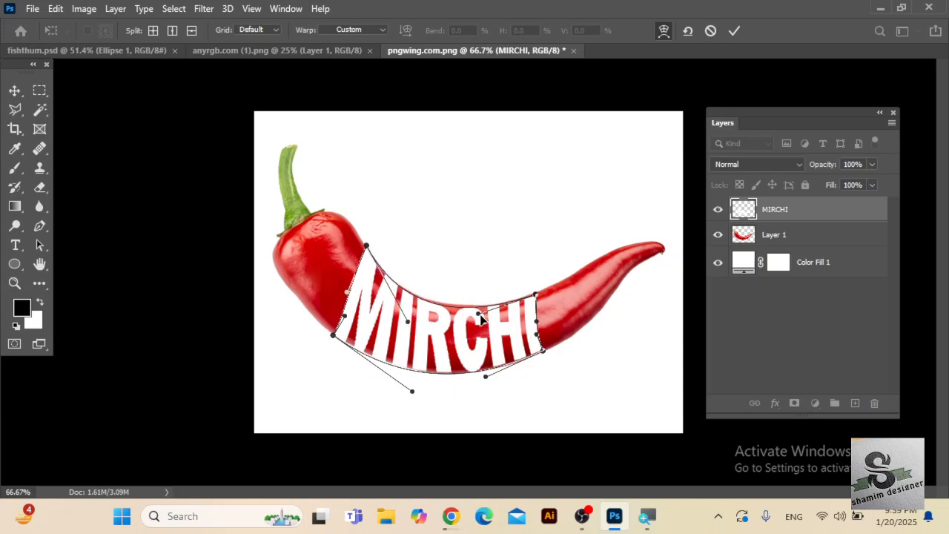
pyautogui.moveTo(479, 314); pyautogui.dragTo(475, 310)
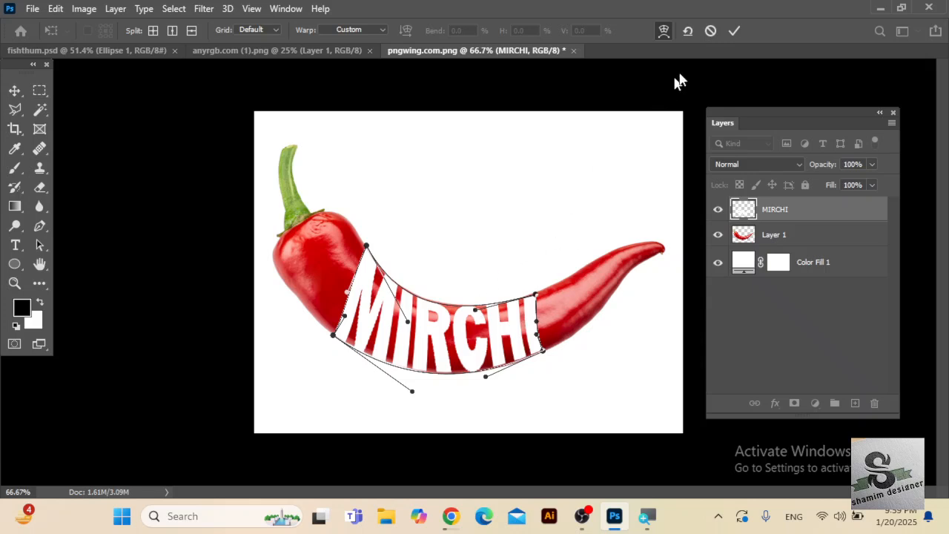
pyautogui.click(733, 32)
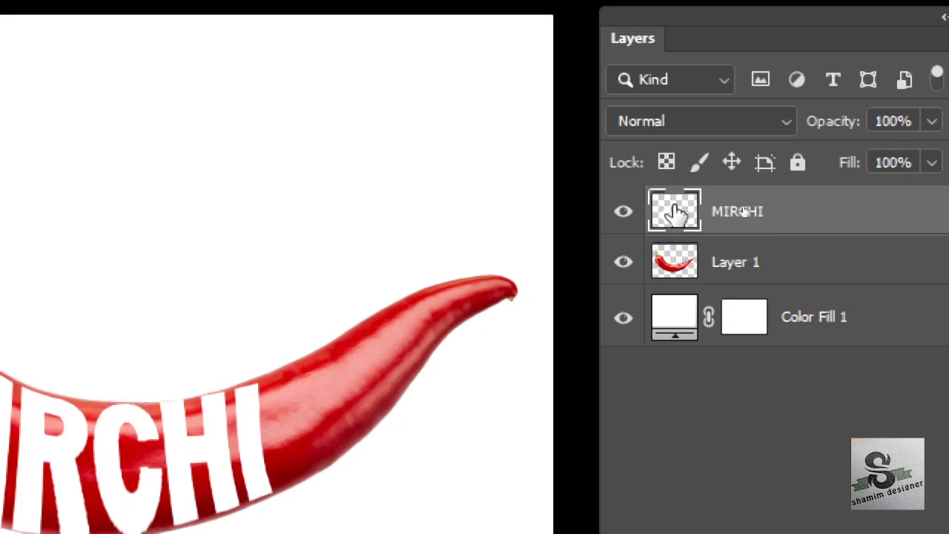
# Mask the chilli layer with a selection of the MIRCHI lettering's pixels, keeping the lettering layer hidden.
pyautogui.rightClick(676, 213)
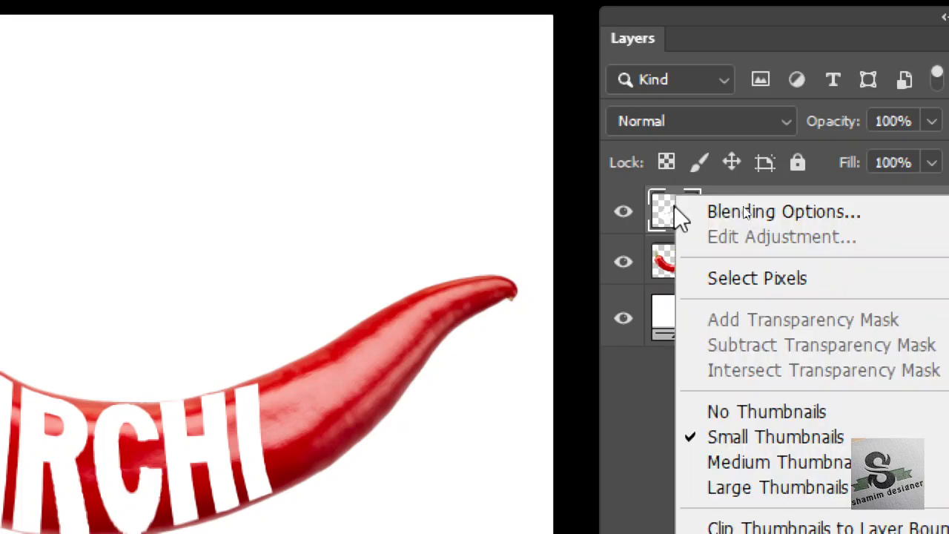
pyautogui.click(734, 280)
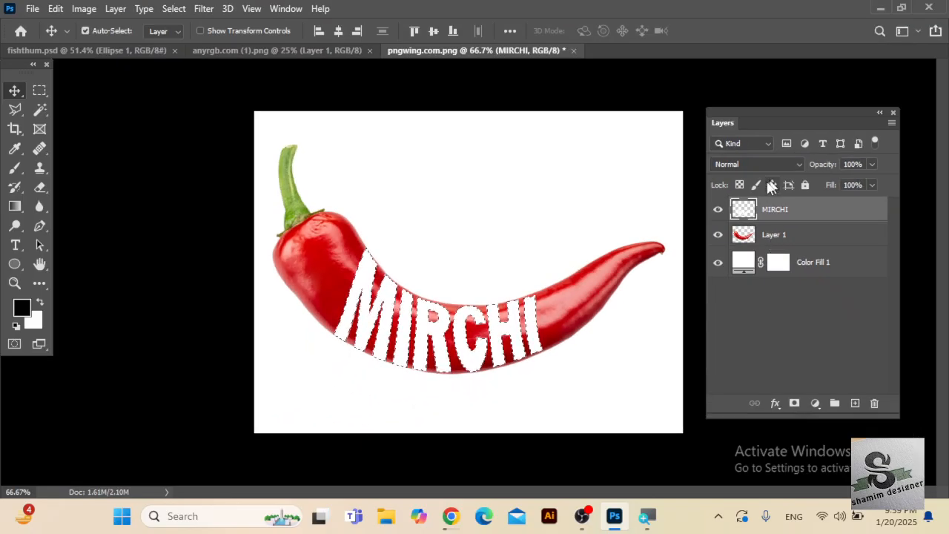
pyautogui.click(718, 211)
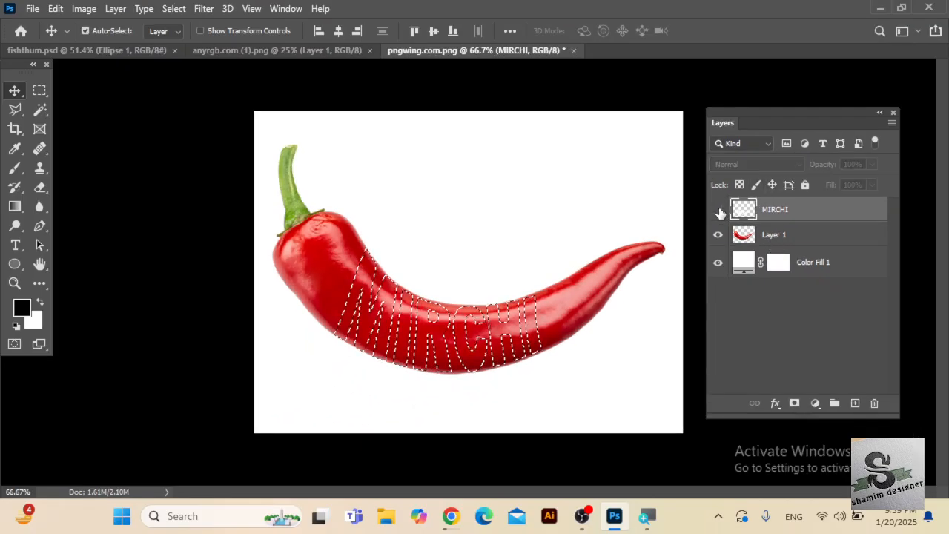
pyautogui.click(776, 236)
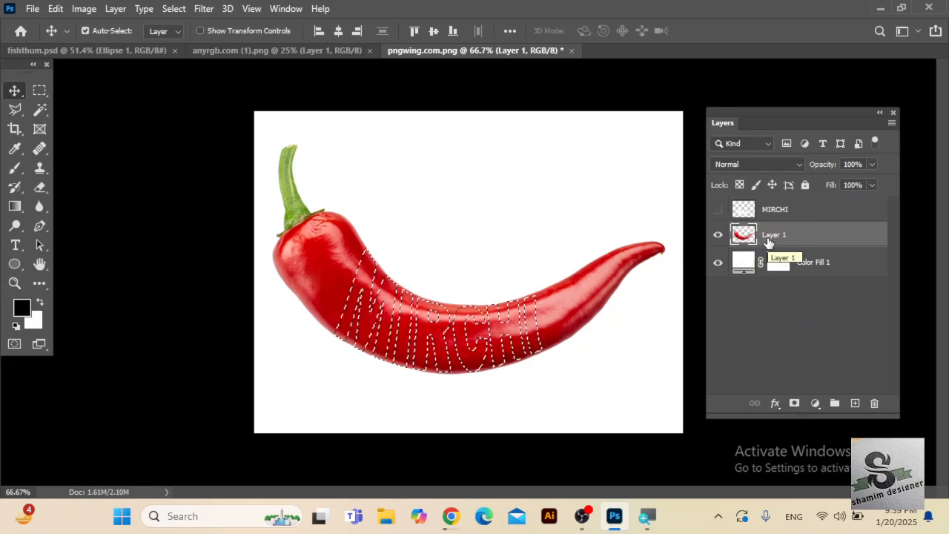
pyautogui.click(795, 405)
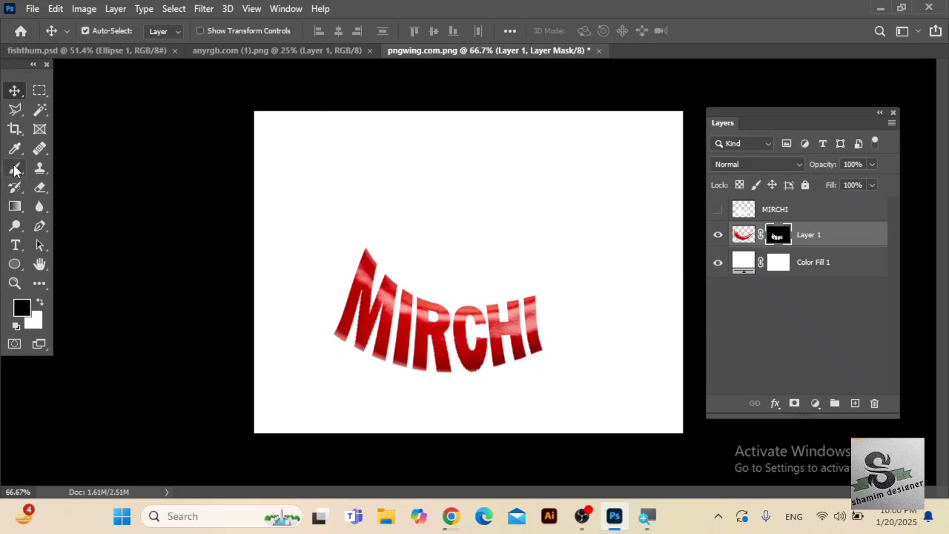
# Paint white with a 125 px brush on the chilli layer's mask to reveal the tip and the stem end beside the lettering.
pyautogui.click(15, 170)
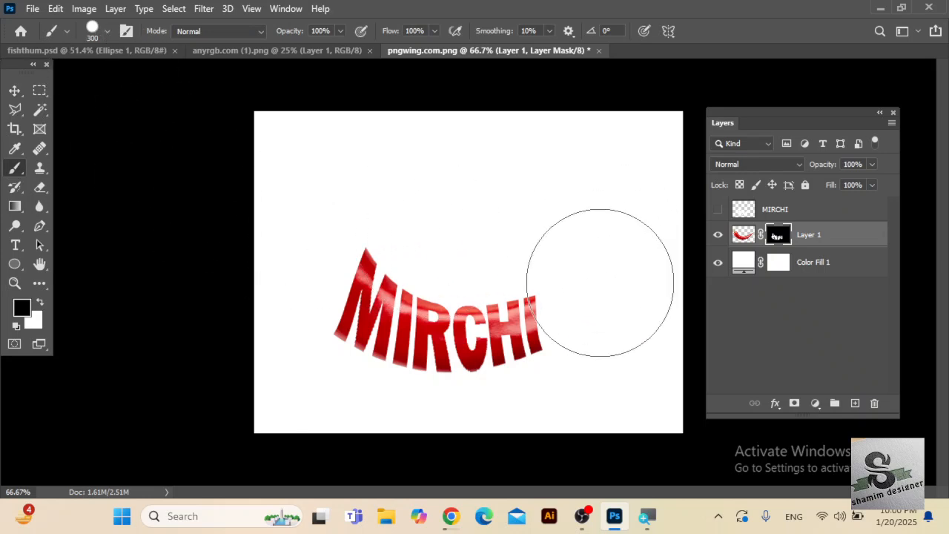
pyautogui.press('[')
pyautogui.press('[')
pyautogui.press('[')
pyautogui.press('[')
pyautogui.press('[')
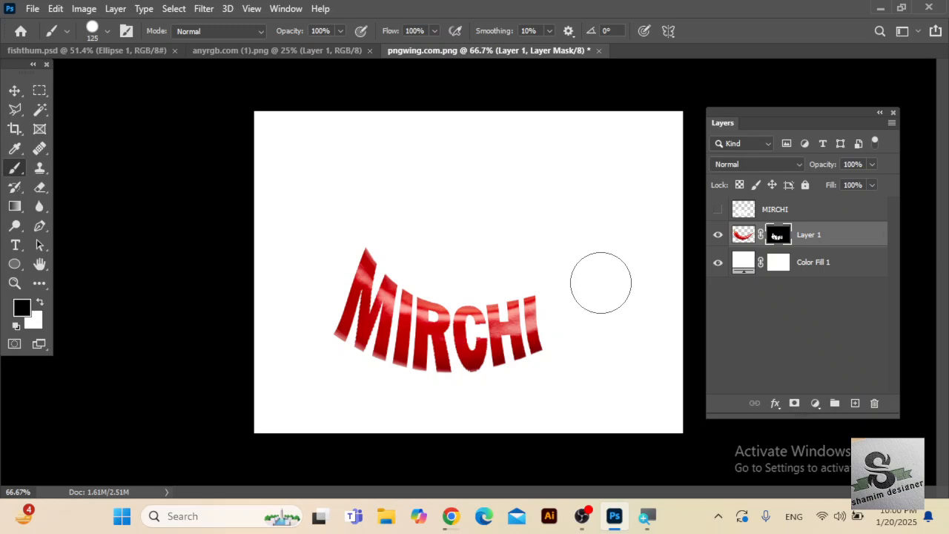
pyautogui.moveTo(572, 311)
pyautogui.mouseDown()
pyautogui.moveTo(564, 312)
pyautogui.moveTo(580, 303)
pyautogui.mouseUp()
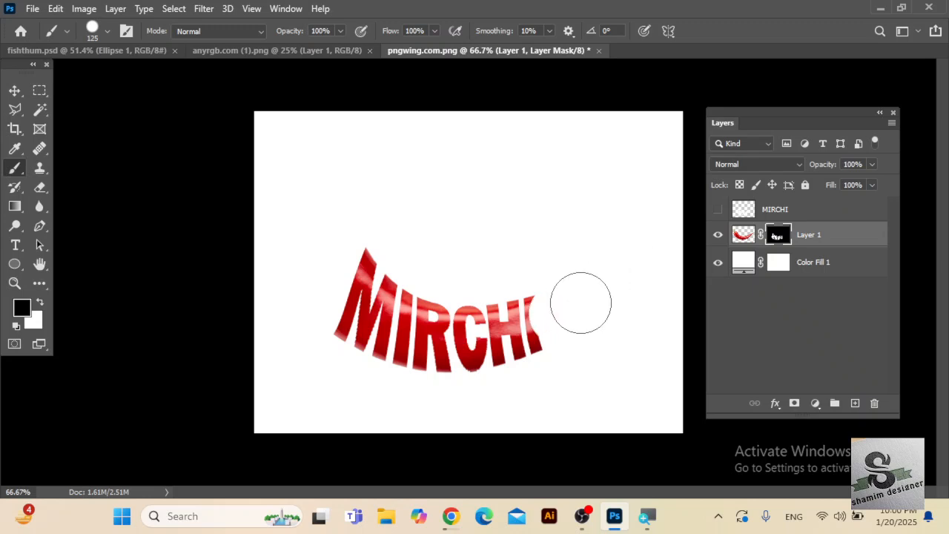
pyautogui.hotkey('ctrl', 'z')
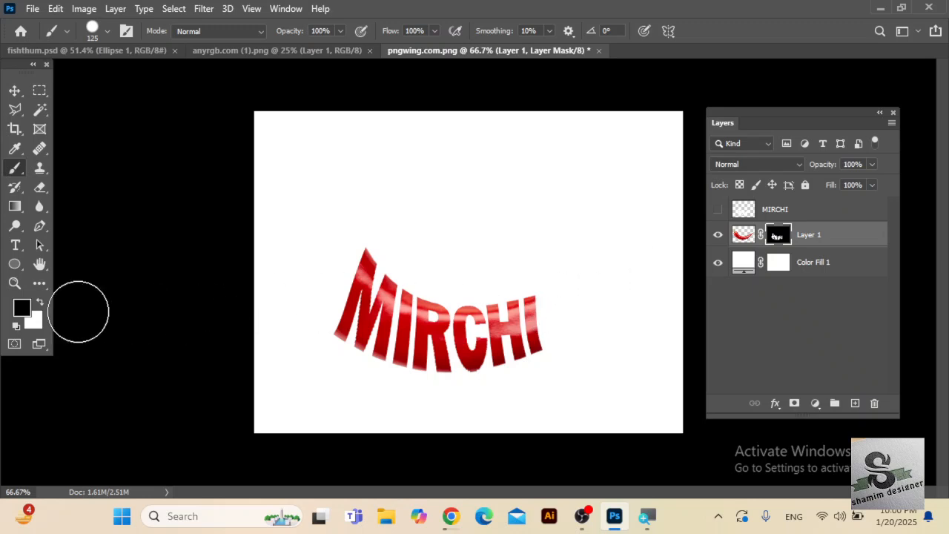
pyautogui.click(40, 305)
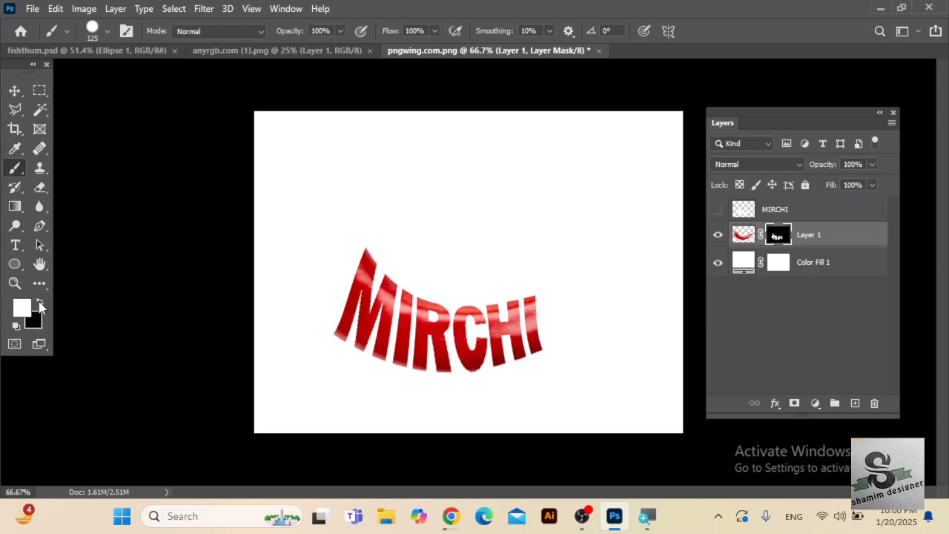
pyautogui.moveTo(571, 301)
pyautogui.mouseDown()
pyautogui.moveTo(561, 304)
pyautogui.moveTo(648, 255)
pyautogui.moveTo(659, 237)
pyautogui.moveTo(571, 344)
pyautogui.moveTo(576, 329)
pyautogui.moveTo(568, 328)
pyautogui.moveTo(629, 339)
pyautogui.moveTo(562, 295)
pyautogui.mouseUp()
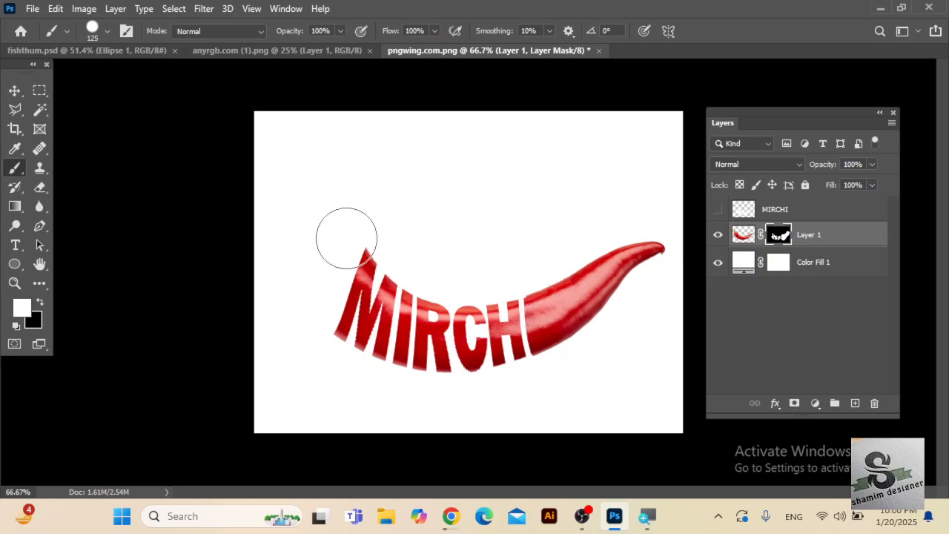
pyautogui.moveTo(337, 249)
pyautogui.mouseDown()
pyautogui.moveTo(294, 189)
pyautogui.moveTo(279, 140)
pyautogui.moveTo(315, 291)
pyautogui.moveTo(329, 268)
pyautogui.moveTo(306, 321)
pyautogui.moveTo(290, 249)
pyautogui.moveTo(238, 272)
pyautogui.moveTo(595, 319)
pyautogui.mouseUp()
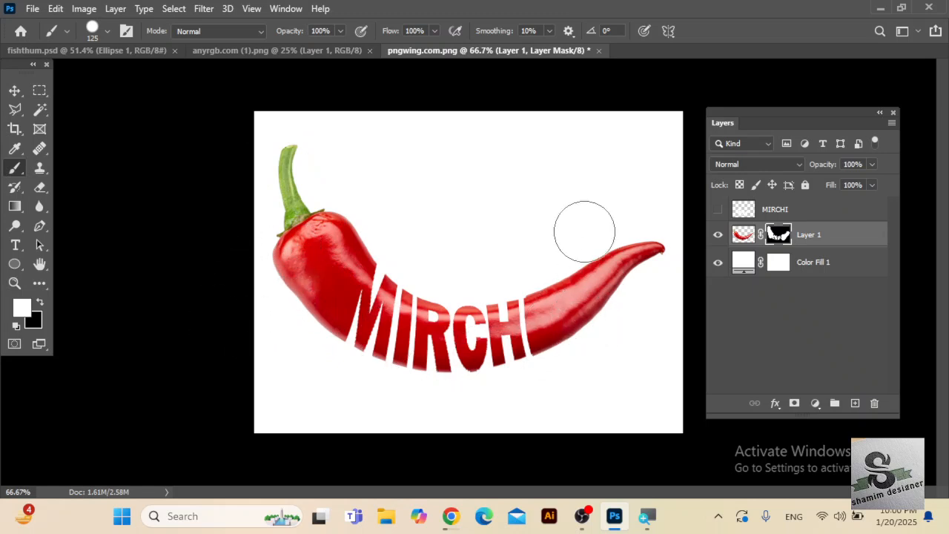
# Switch to the goldfish document and add a white (ffffff) solid color fill layer beneath the fish layer.
pyautogui.click(331, 54)
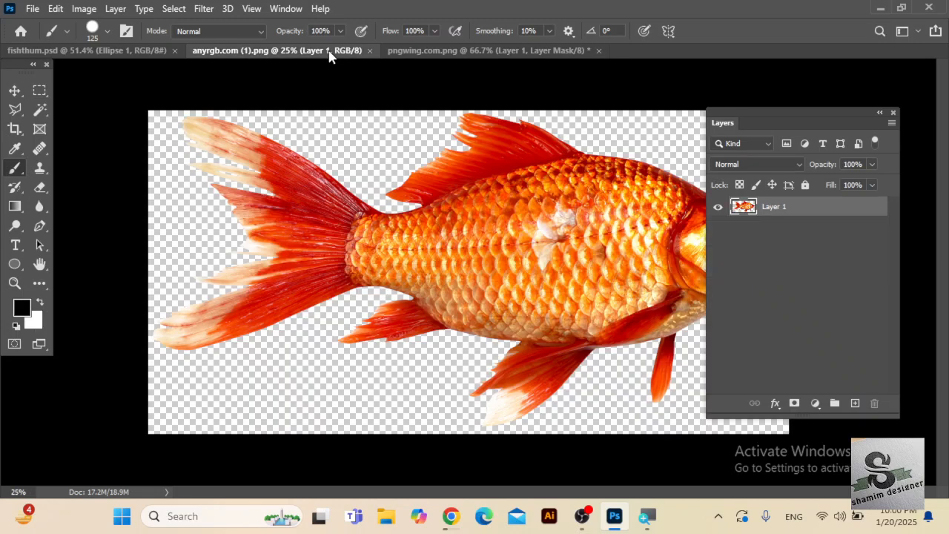
pyautogui.moveTo(742, 113); pyautogui.dragTo(737, 90)
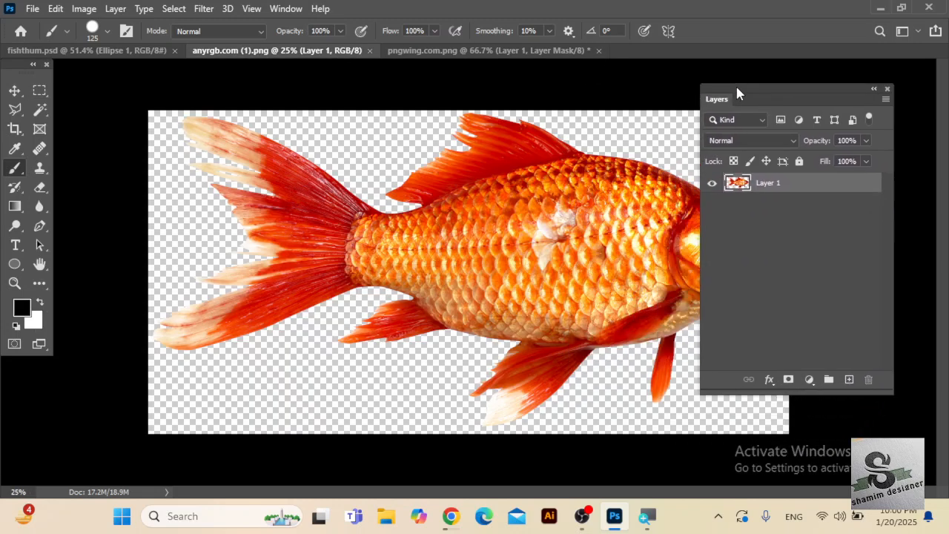
pyautogui.click(810, 379)
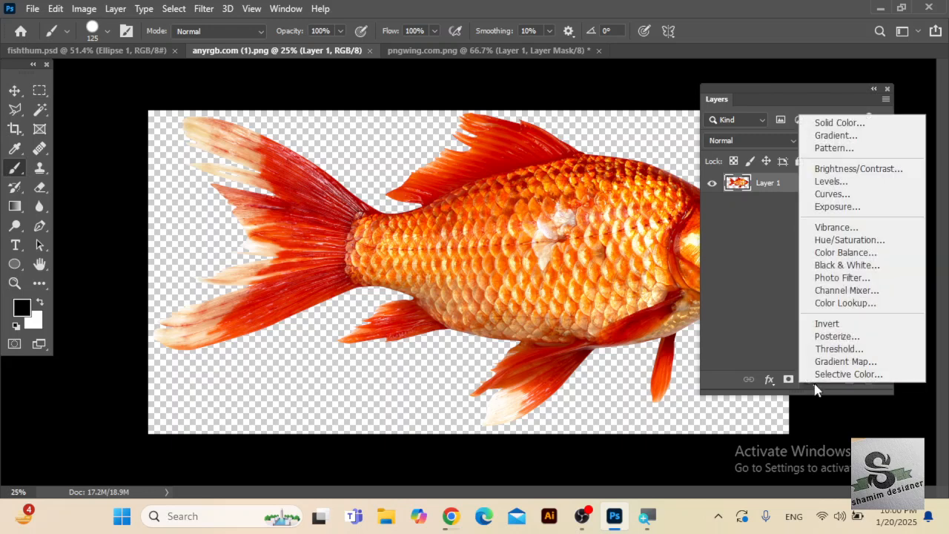
pyautogui.click(848, 124)
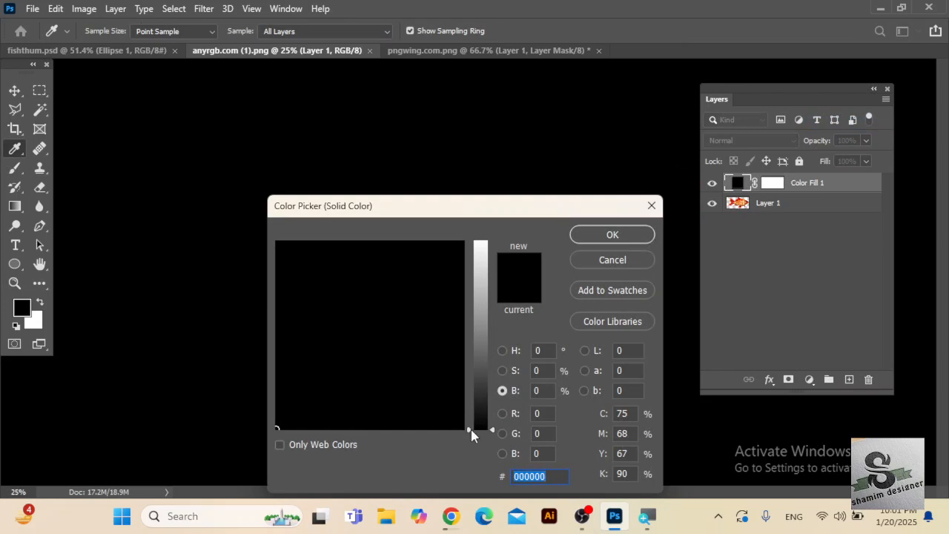
pyautogui.moveTo(471, 429); pyautogui.dragTo(472, 240)
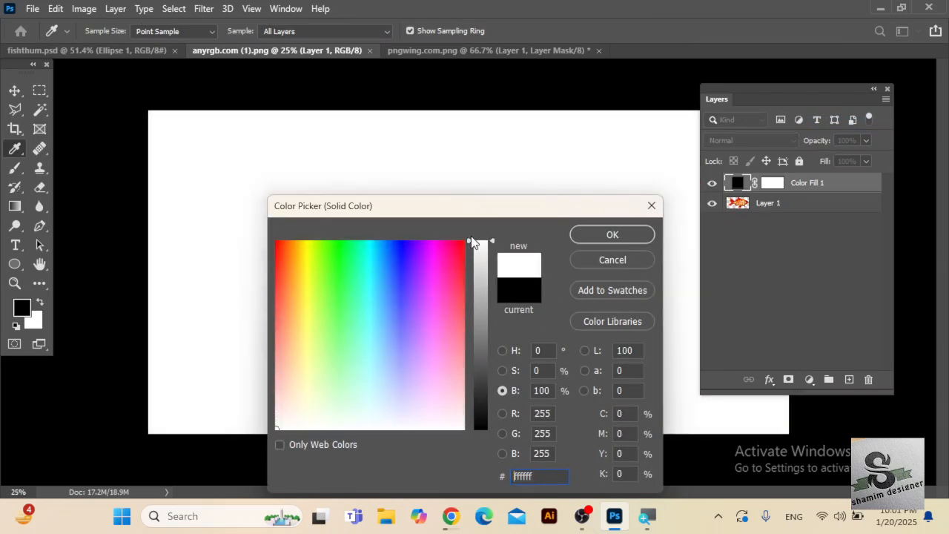
pyautogui.click(603, 233)
pyautogui.click(807, 204)
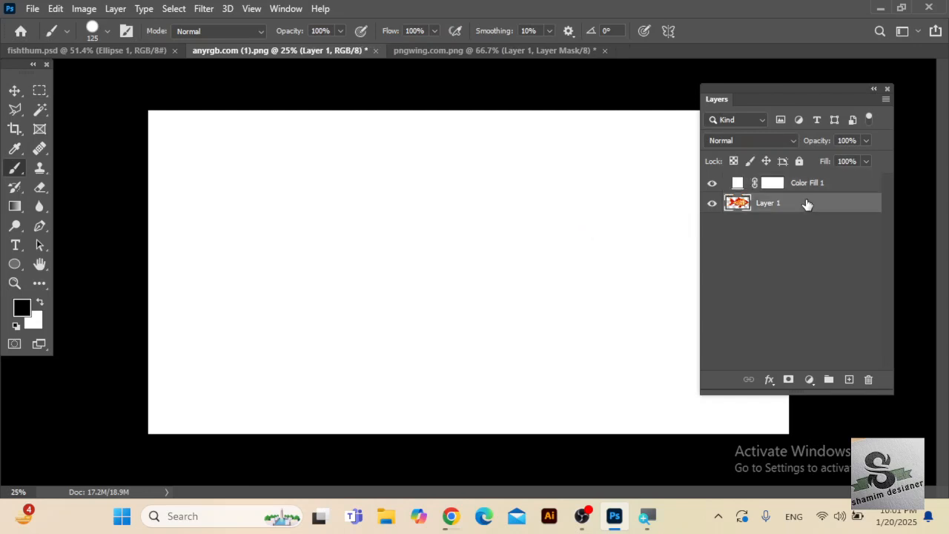
pyautogui.moveTo(807, 208); pyautogui.dragTo(802, 182)
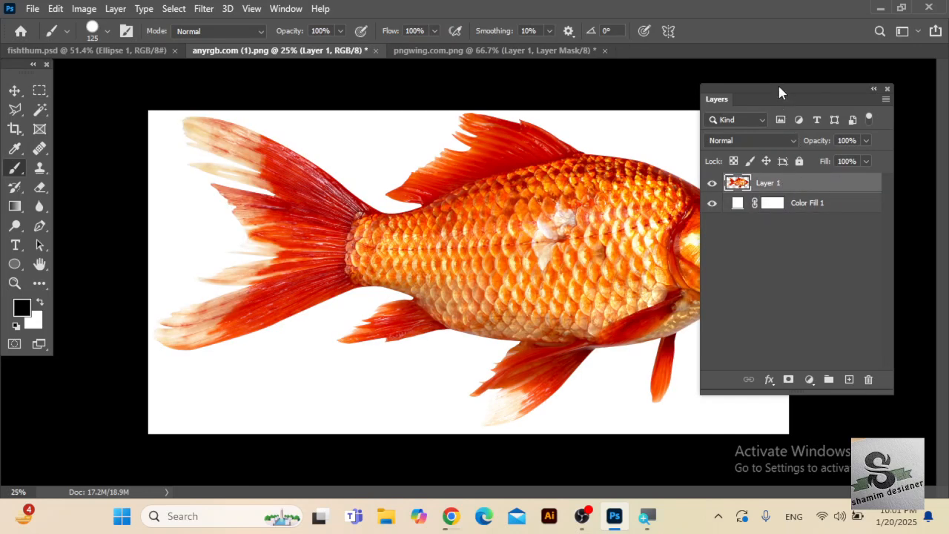
pyautogui.moveTo(779, 91); pyautogui.dragTo(821, 97)
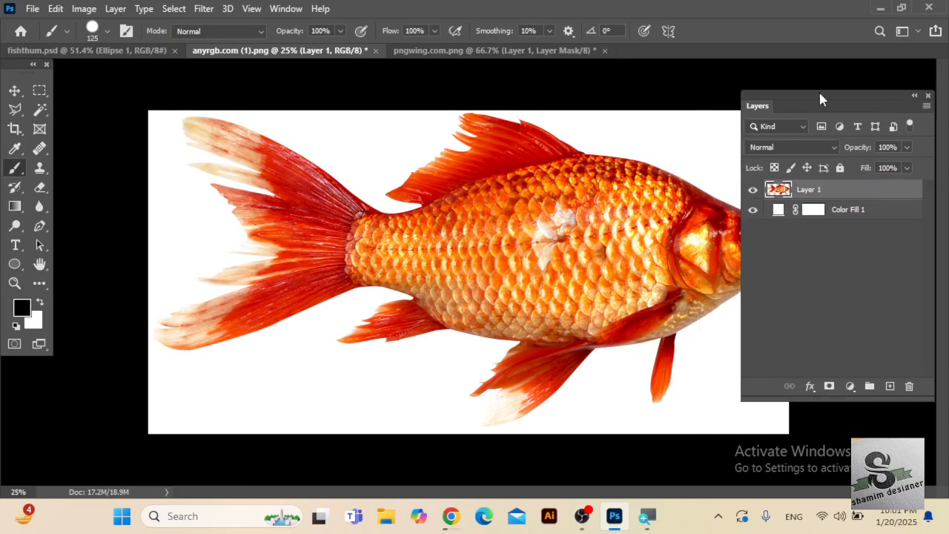
# Add the white text "FISH" in Franklin Gothic Heavy on the tail side of the fish's body.
pyautogui.click(15, 245)
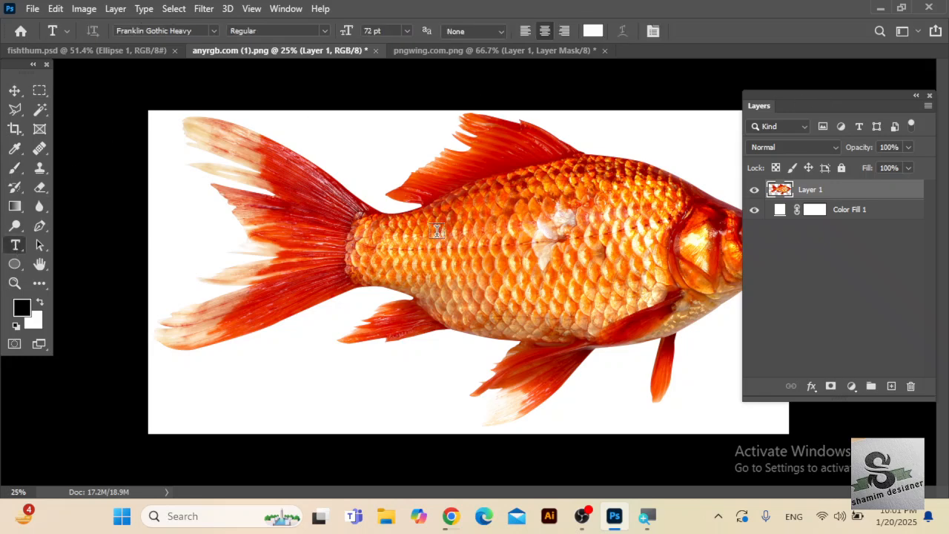
pyautogui.click(428, 253)
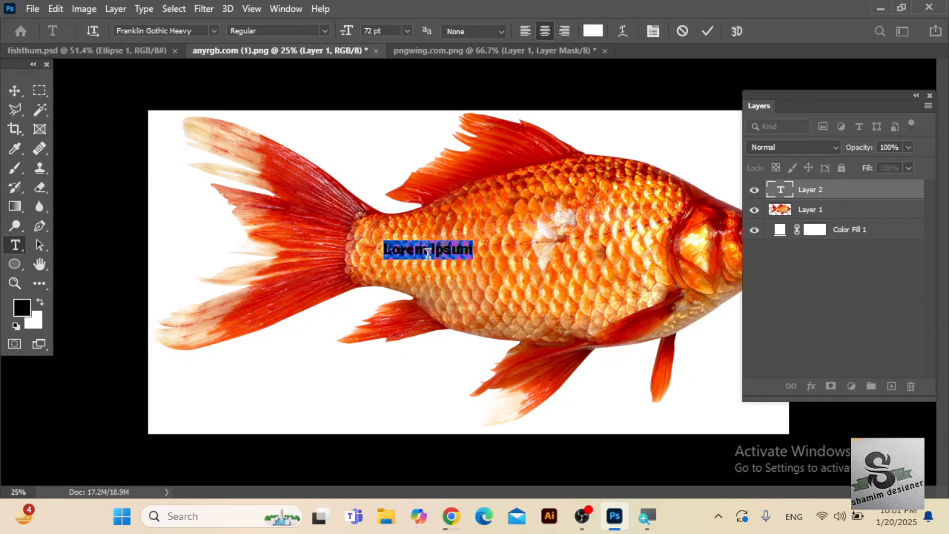
pyautogui.press('BackSpace')
pyautogui.write('FISH')
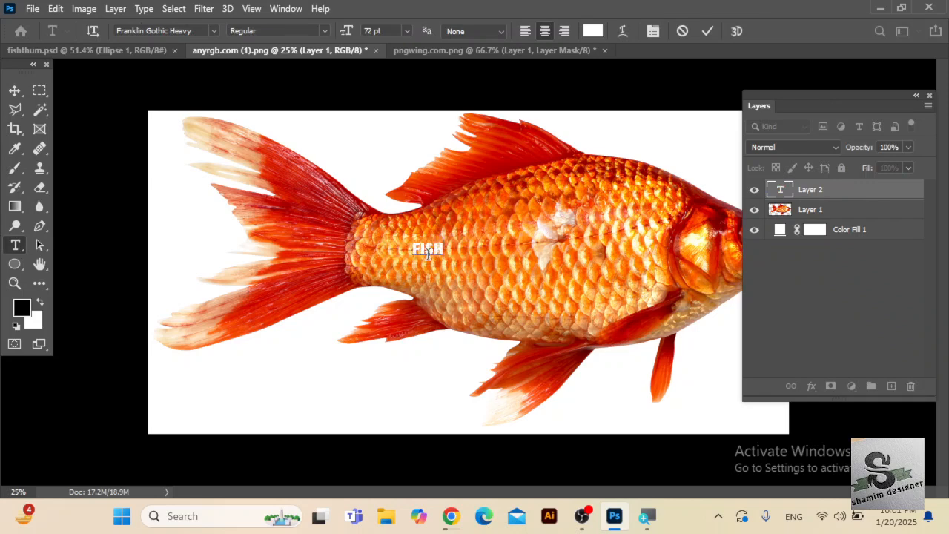
pyautogui.click(14, 91)
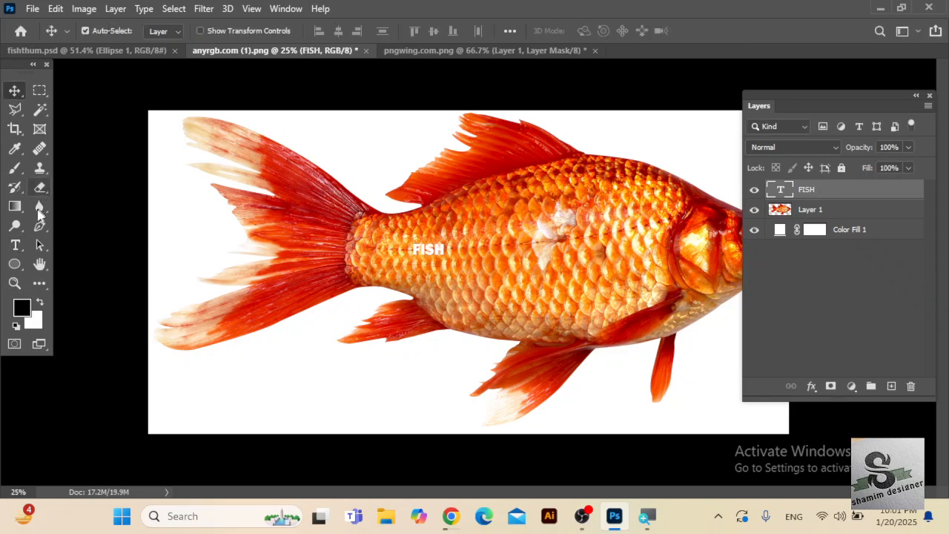
# Enlarge the FISH text to 547 pt and move it onto the fish's body, behind the gills.
pyautogui.click(16, 249)
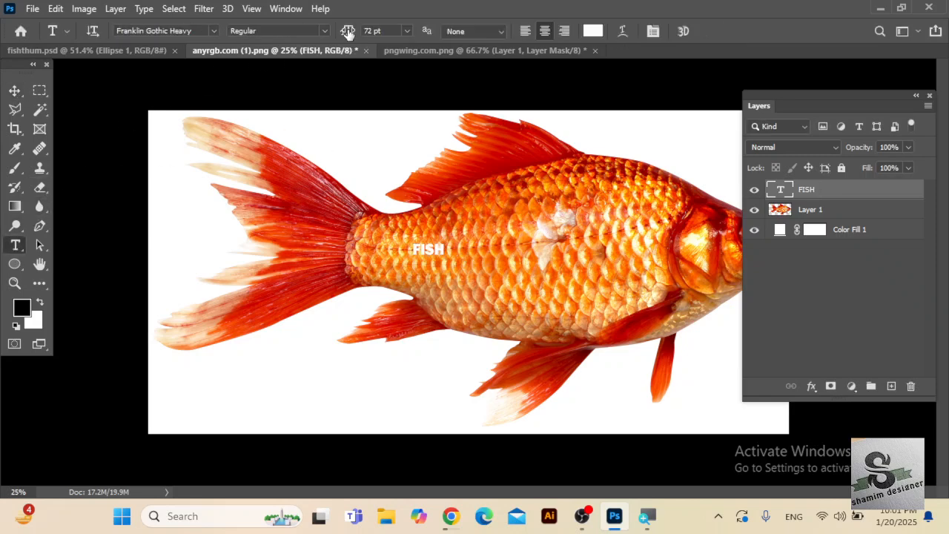
pyautogui.moveTo(347, 31); pyautogui.dragTo(475, 32)
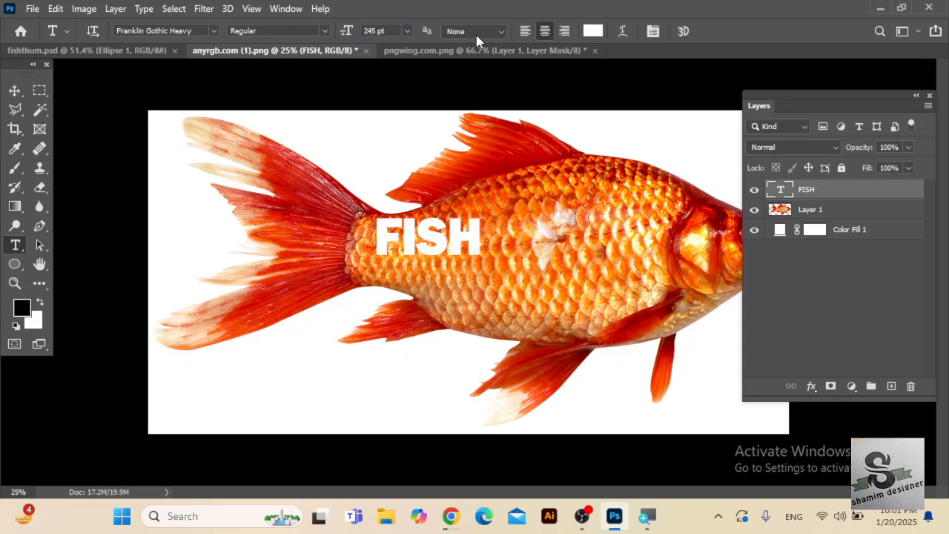
pyautogui.moveTo(344, 35); pyautogui.dragTo(458, 30)
pyautogui.moveTo(349, 34); pyautogui.dragTo(460, 32)
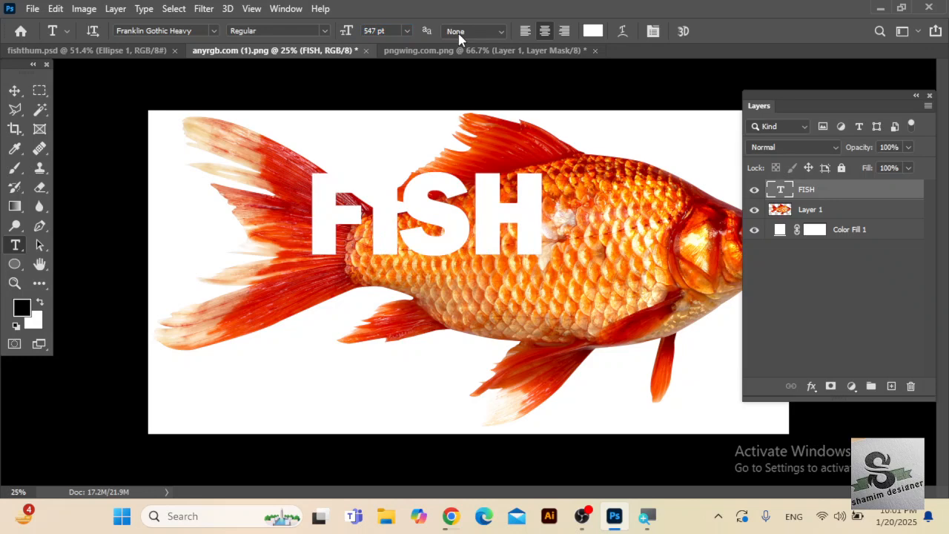
pyautogui.click(15, 91)
pyautogui.moveTo(390, 211); pyautogui.dragTo(514, 243)
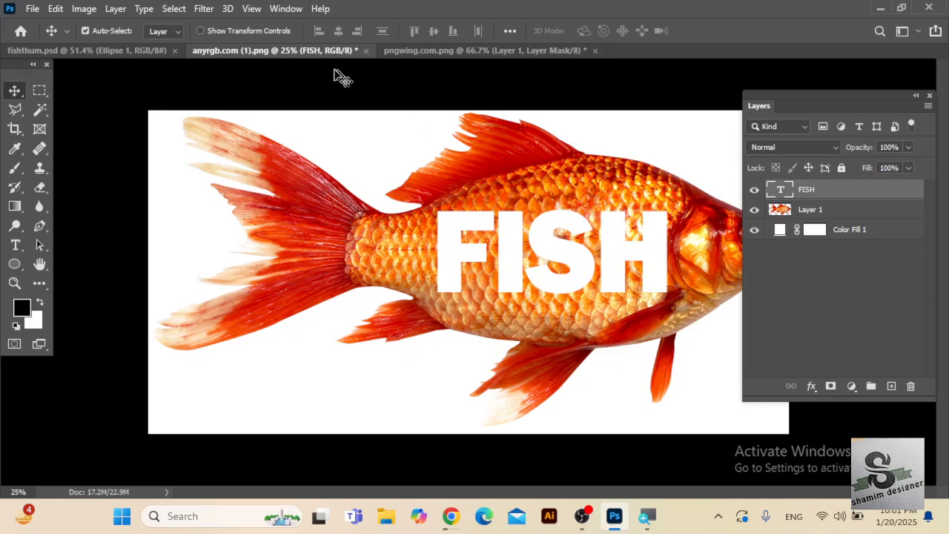
# Enlarge the FISH text further until it spans the body from the tail base to the gills, and reposition it there.
pyautogui.click(15, 245)
pyautogui.moveTo(343, 32); pyautogui.dragTo(391, 19)
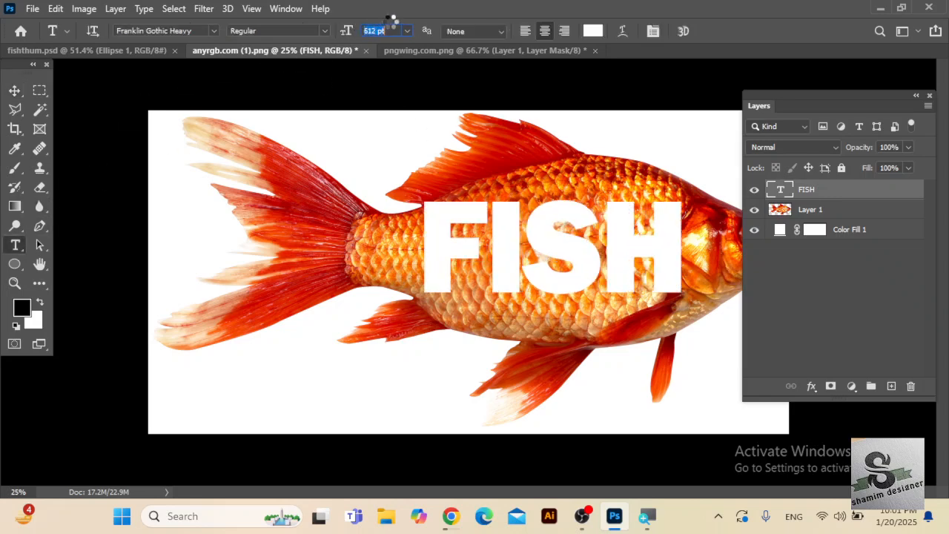
pyautogui.click(15, 90)
pyautogui.moveTo(428, 235); pyautogui.dragTo(434, 247)
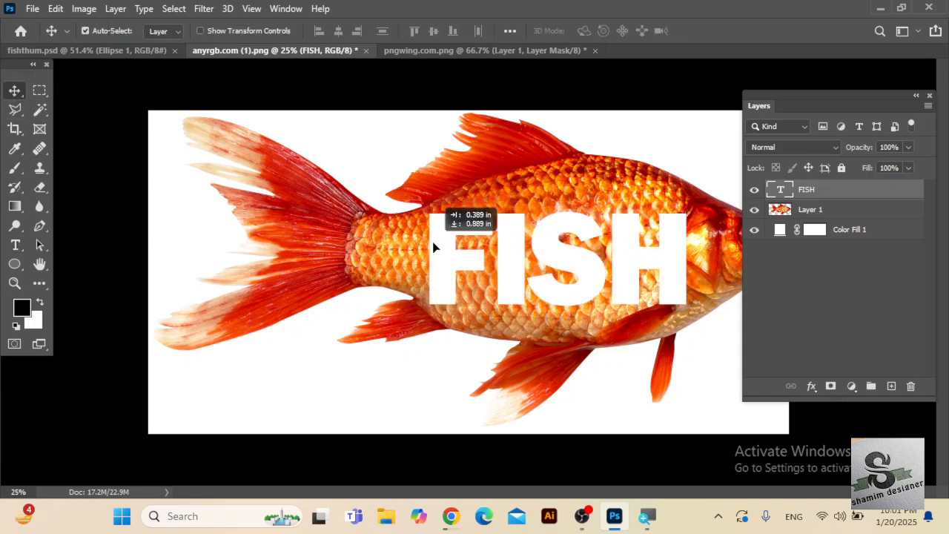
pyautogui.click(15, 244)
pyautogui.moveTo(346, 31); pyautogui.dragTo(359, 28)
pyautogui.click(15, 90)
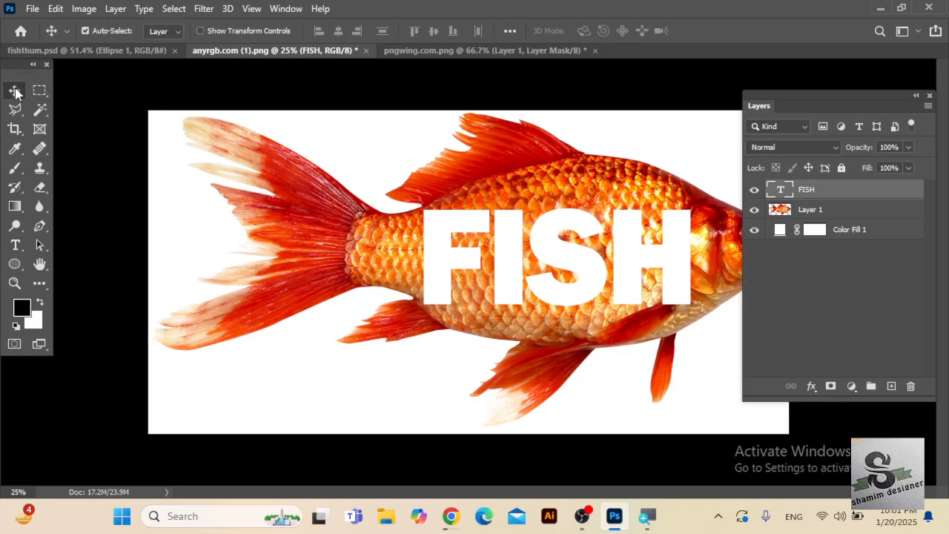
pyautogui.moveTo(614, 271)
pyautogui.mouseDown()
pyautogui.moveTo(599, 271)
pyautogui.moveTo(606, 267)
pyautogui.mouseUp()
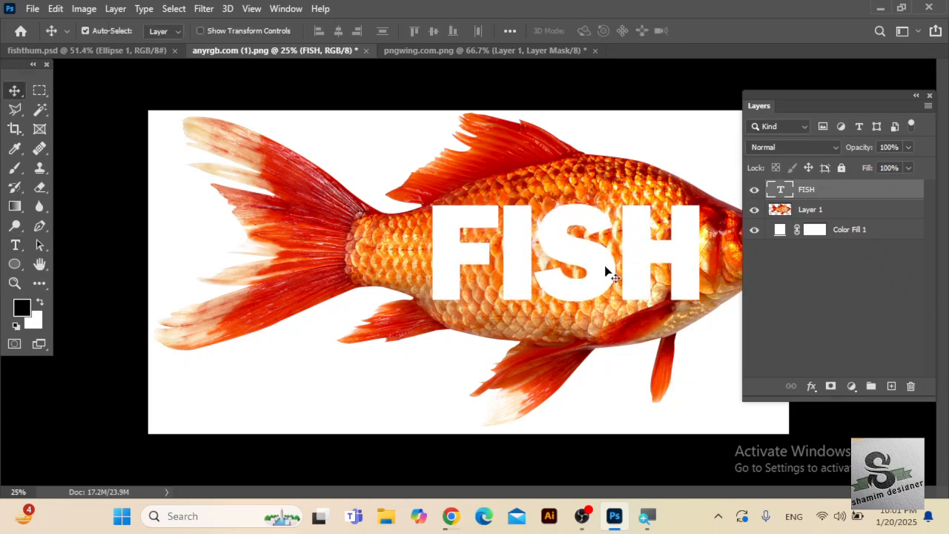
# Rasterize the FISH text layer.
pyautogui.rightClick(853, 190)
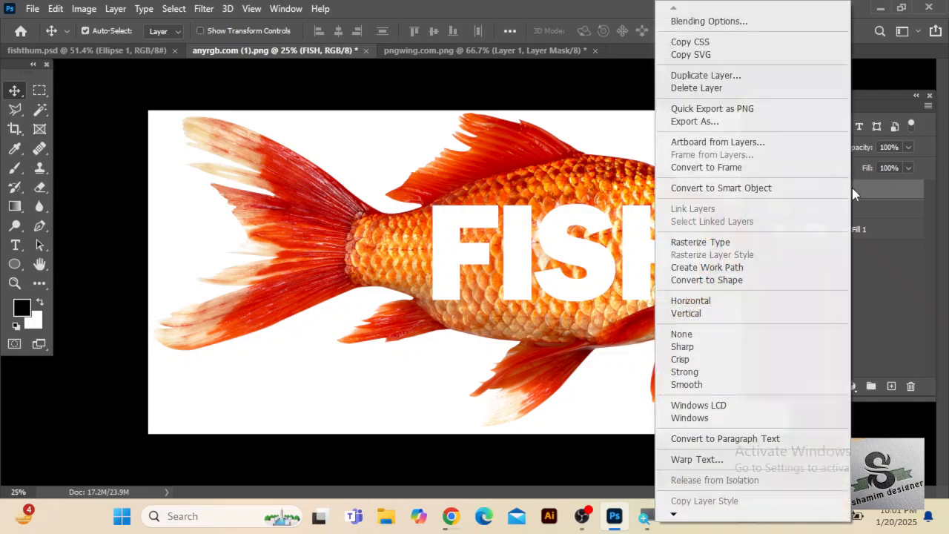
pyautogui.click(738, 243)
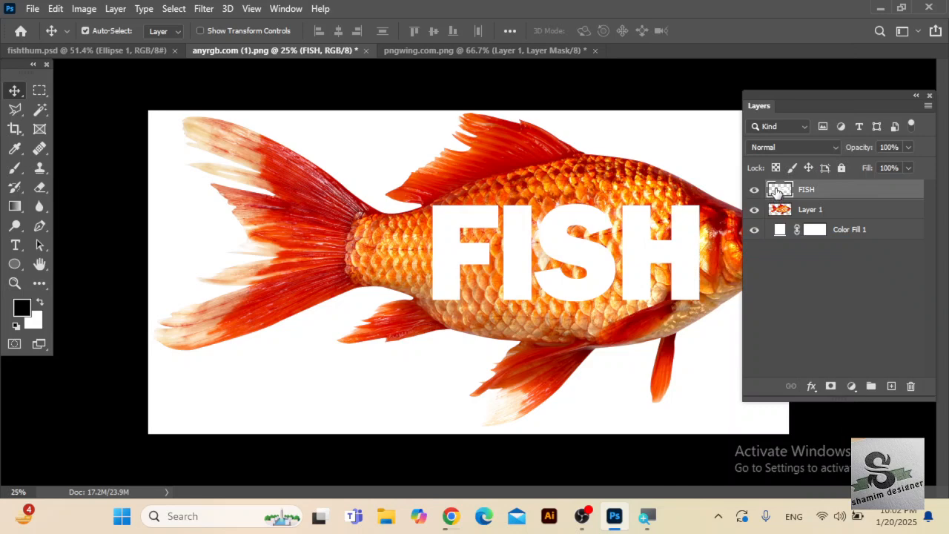
pyautogui.rightClick(776, 192)
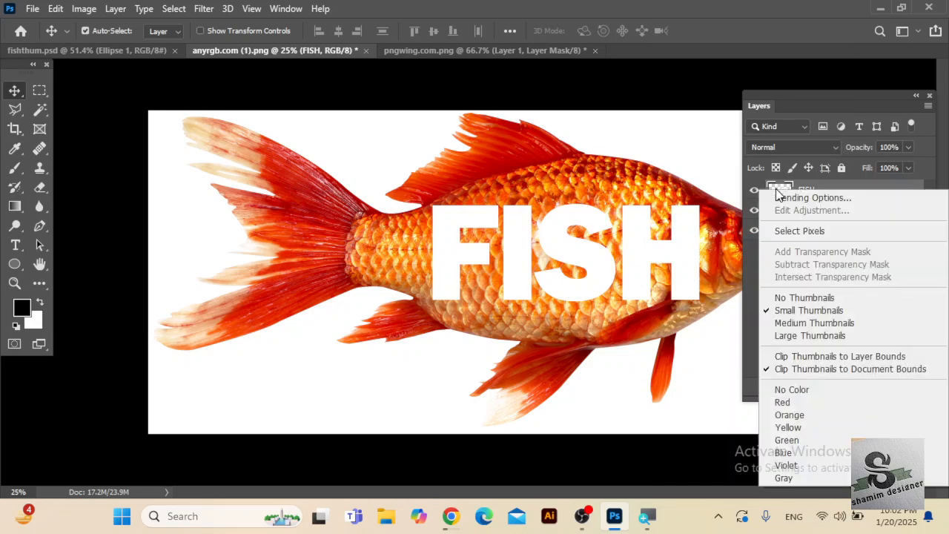
pyautogui.click(794, 230)
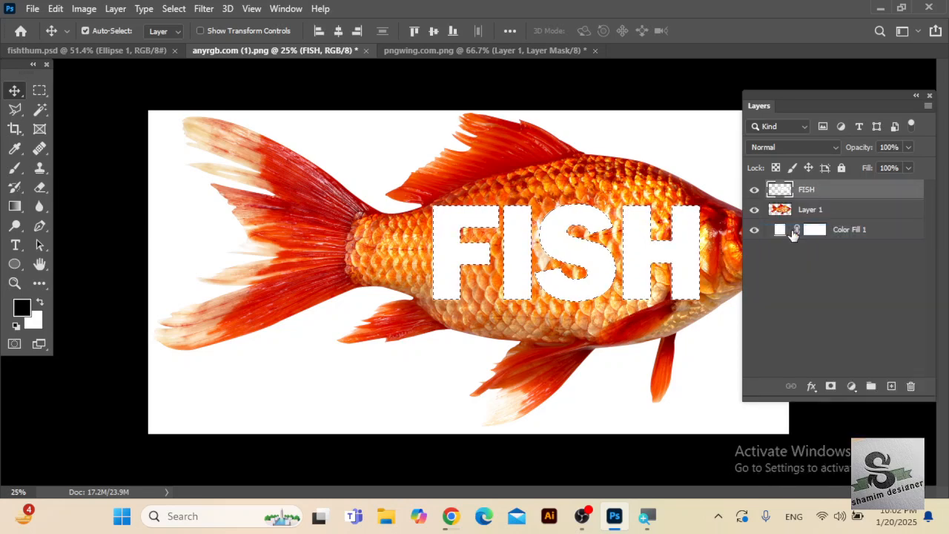
pyautogui.hotkey('ctrl', 'd')
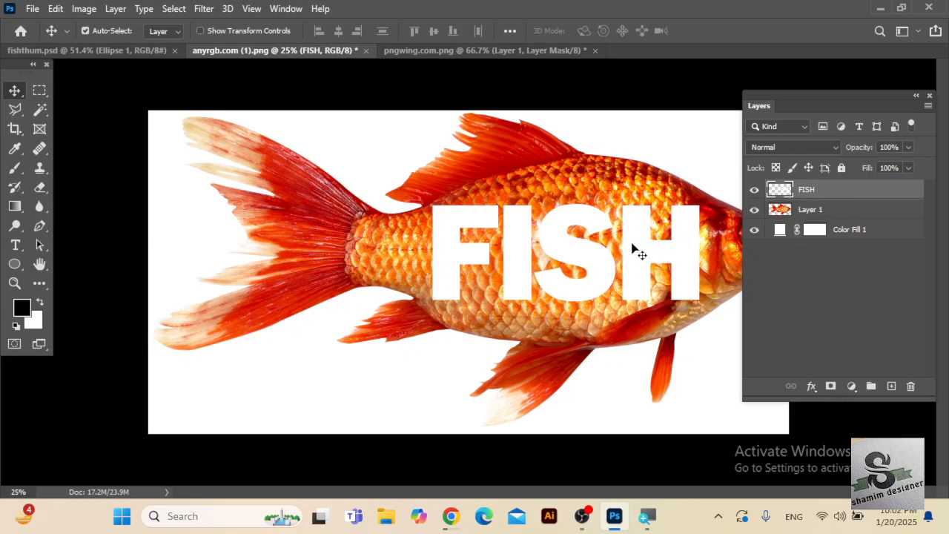
# Start a warp on the FISH lettering and stretch its right-hand corners and lower-left corner toward the fish's outline.
pyautogui.hotkey('ctrl', 't')
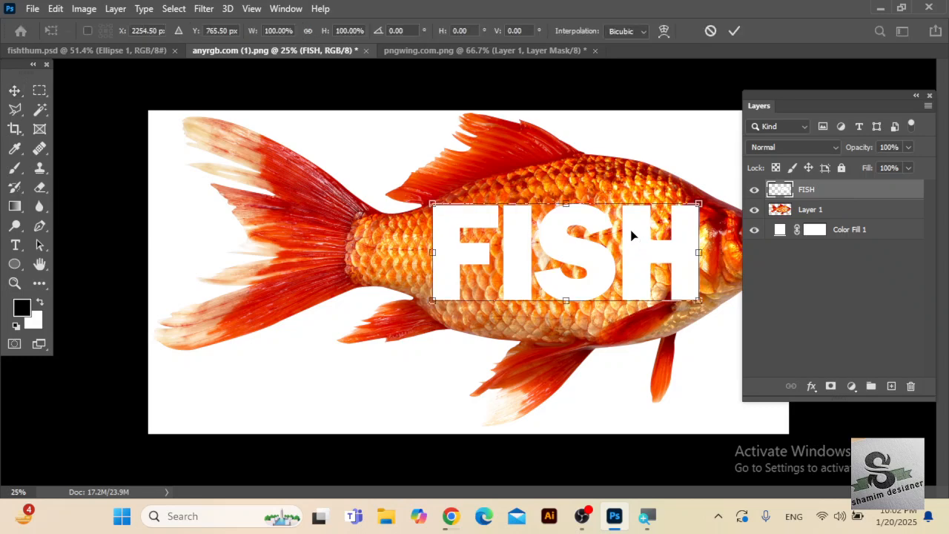
pyautogui.rightClick(631, 235)
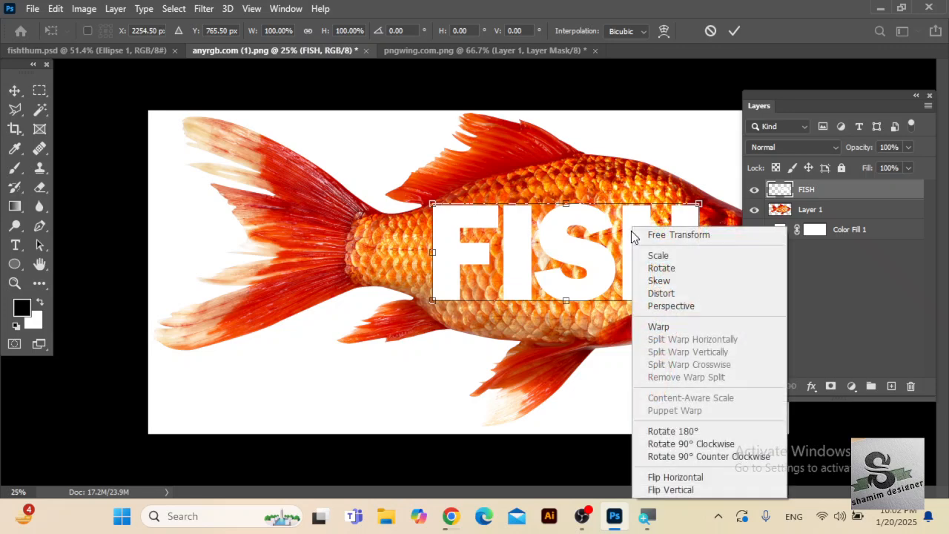
pyautogui.click(657, 330)
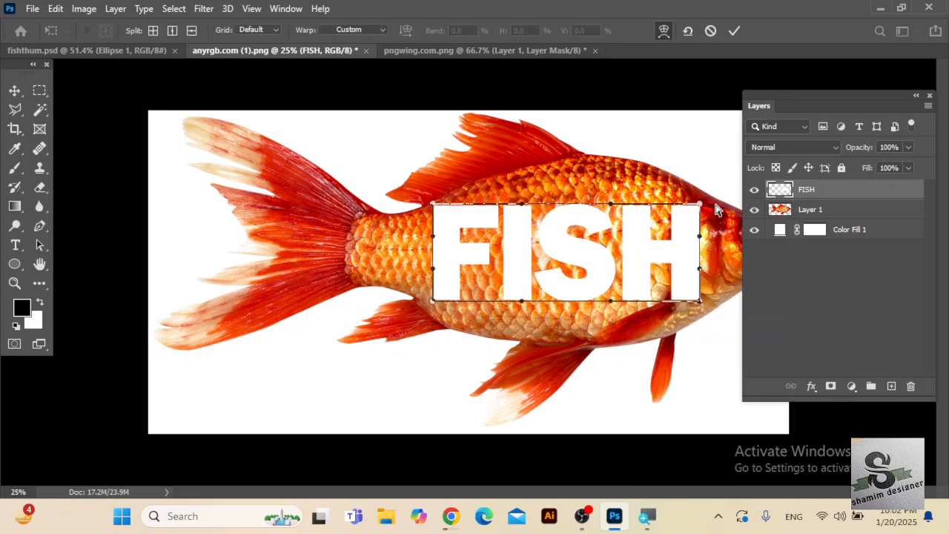
pyautogui.moveTo(700, 211); pyautogui.dragTo(695, 186)
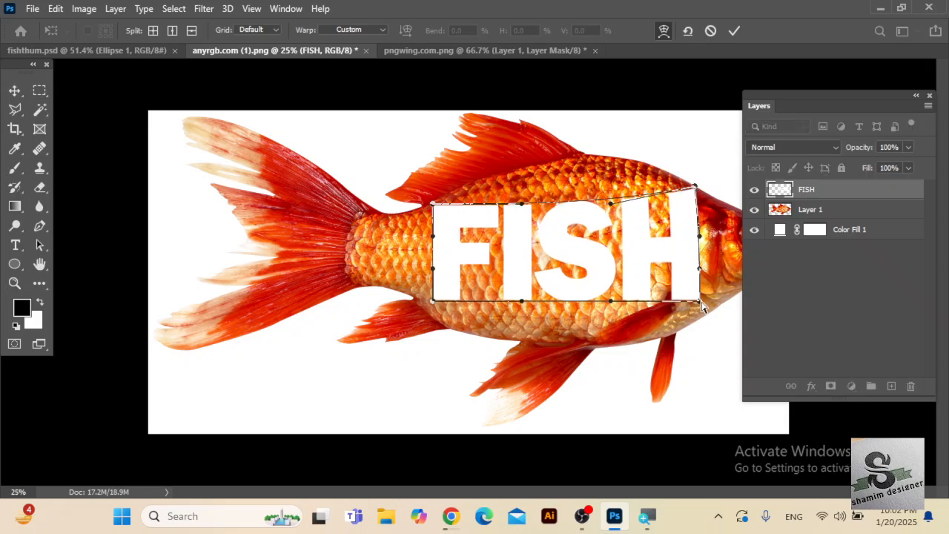
pyautogui.moveTo(701, 304); pyautogui.dragTo(702, 323)
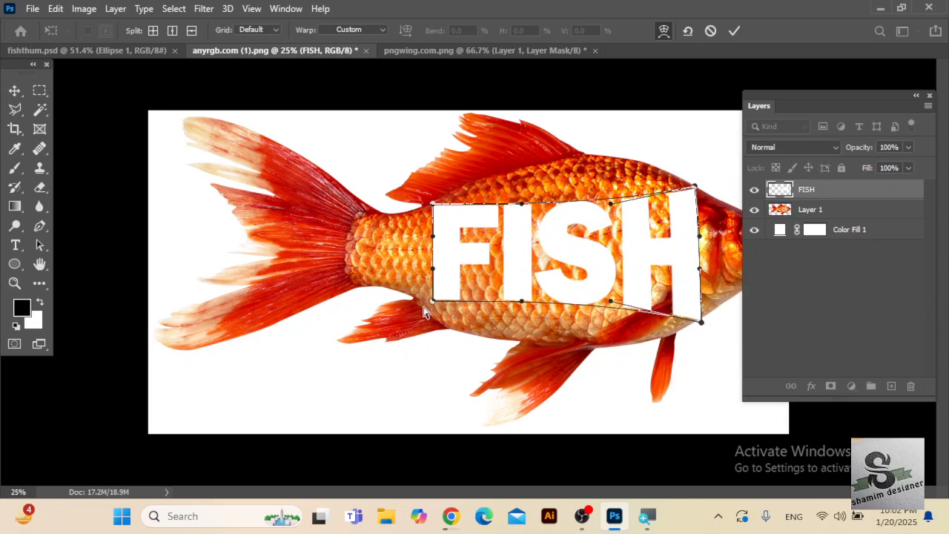
pyautogui.moveTo(434, 306); pyautogui.dragTo(436, 321)
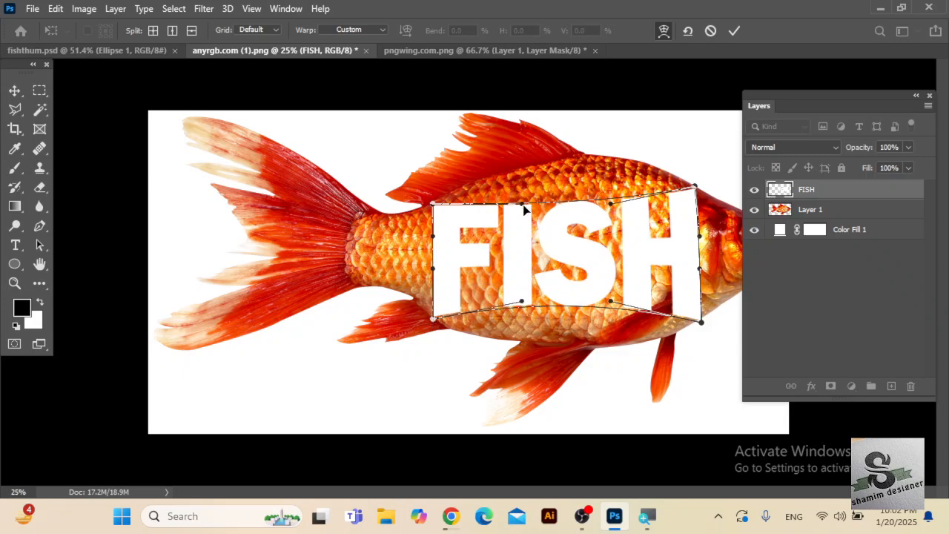
# Bow the lettering's upper edge along the fish's back and its lower edge along the belly contour.
pyautogui.moveTo(521, 206); pyautogui.dragTo(519, 146)
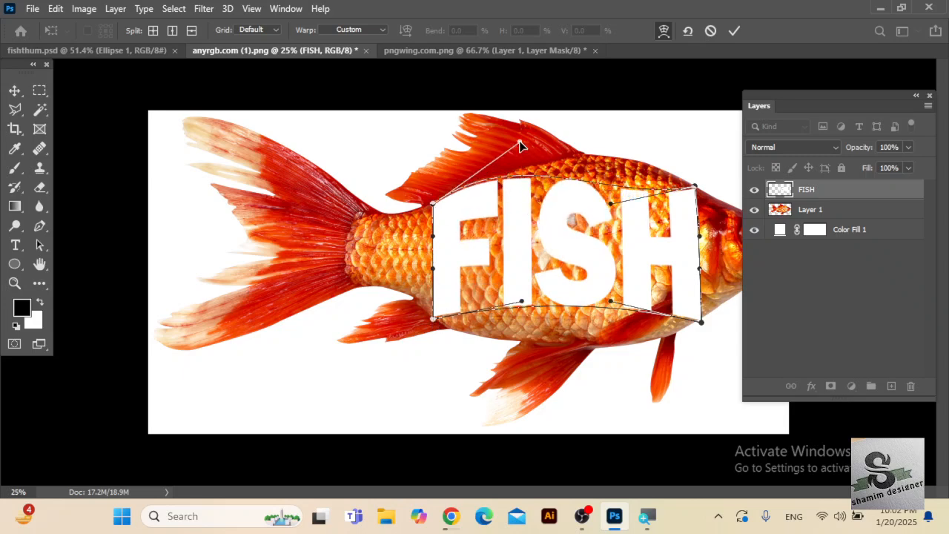
pyautogui.moveTo(611, 207); pyautogui.dragTo(627, 142)
pyautogui.moveTo(610, 303); pyautogui.dragTo(607, 381)
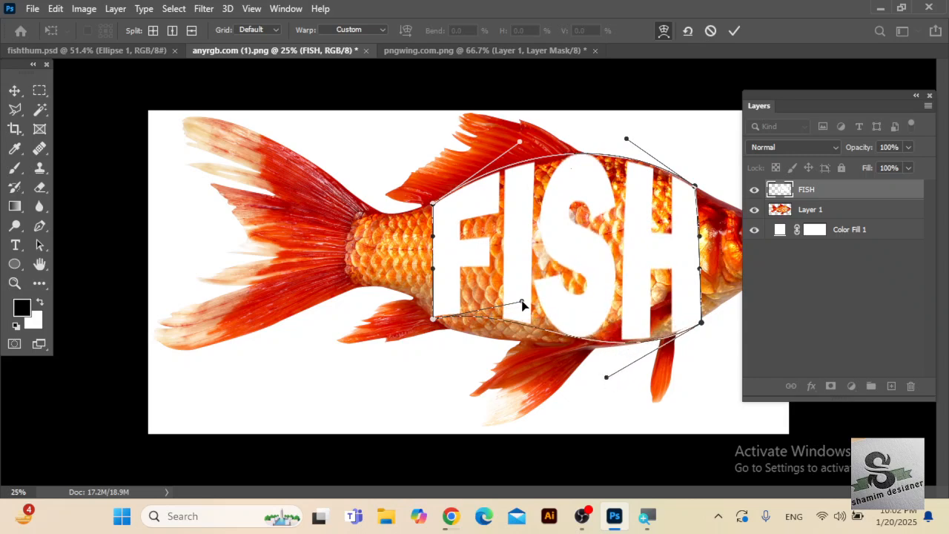
pyautogui.moveTo(523, 304); pyautogui.dragTo(482, 344)
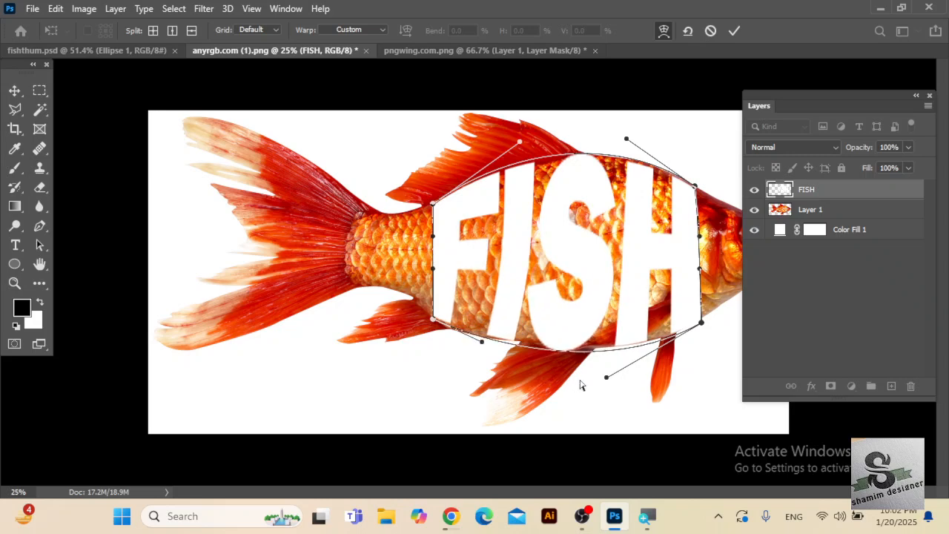
pyautogui.moveTo(607, 381); pyautogui.dragTo(621, 369)
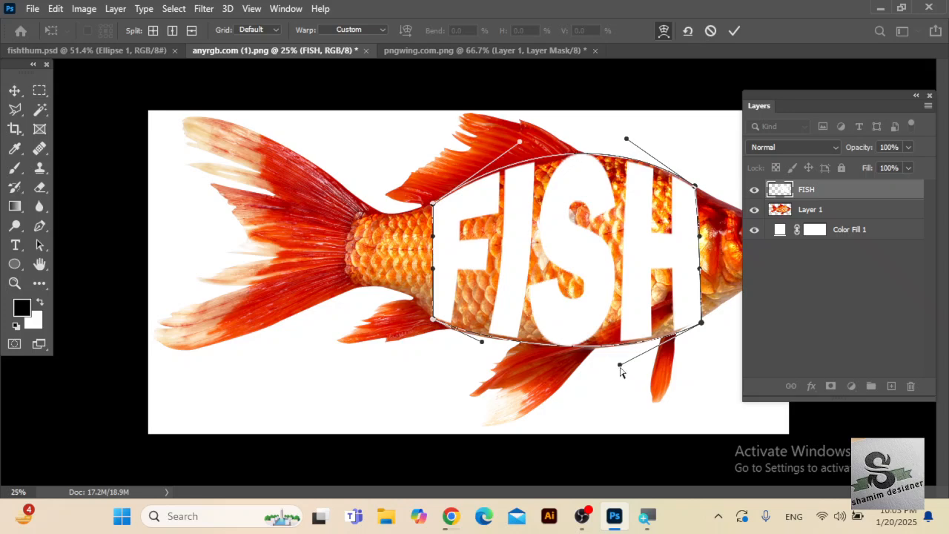
# Refine the warp curves of the FISH lettering near the head to match the back and belly, and apply the warp.
pyautogui.moveTo(622, 372); pyautogui.dragTo(621, 374)
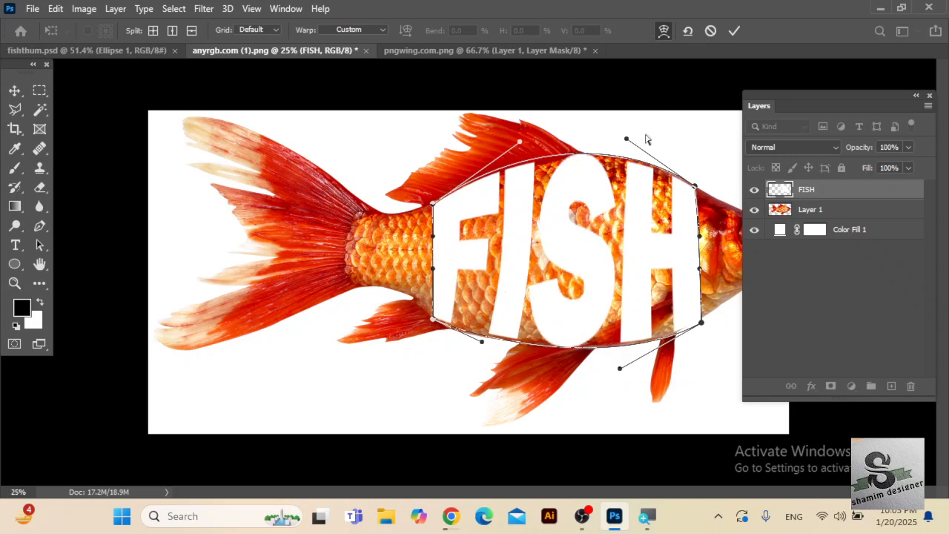
pyautogui.moveTo(629, 143); pyautogui.dragTo(629, 137)
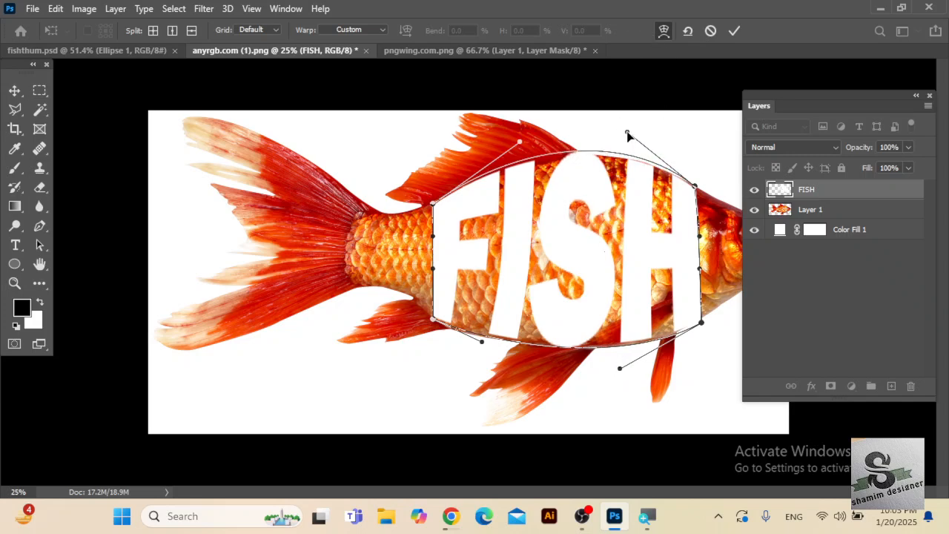
pyautogui.click(734, 31)
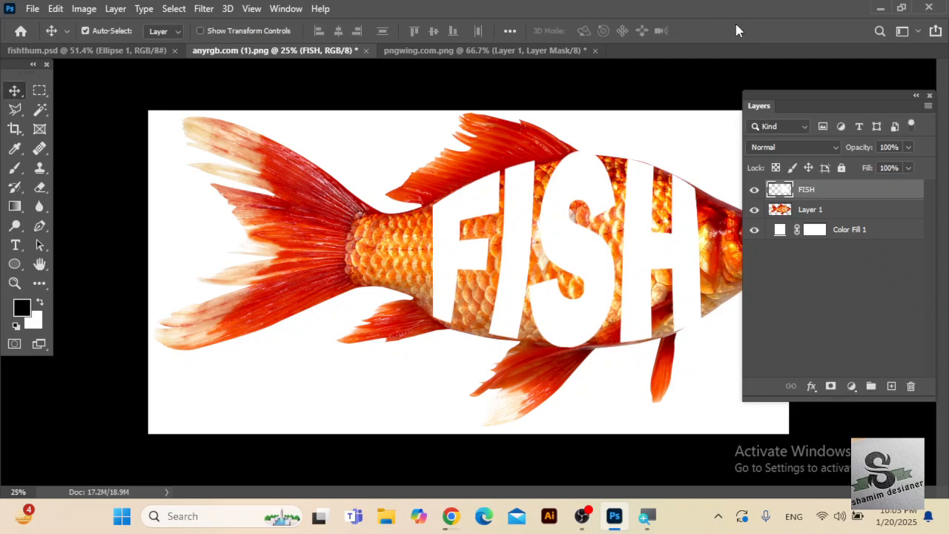
# Load the FISH layer's pixels as a selection, hide that layer, and mask Layer 1 with the letter-shaped selection.
pyautogui.rightClick(781, 193)
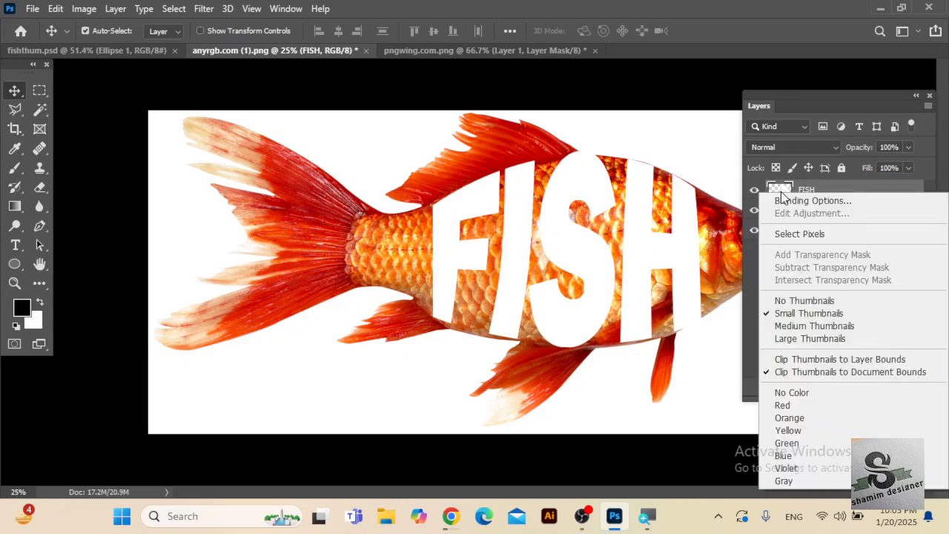
pyautogui.click(792, 233)
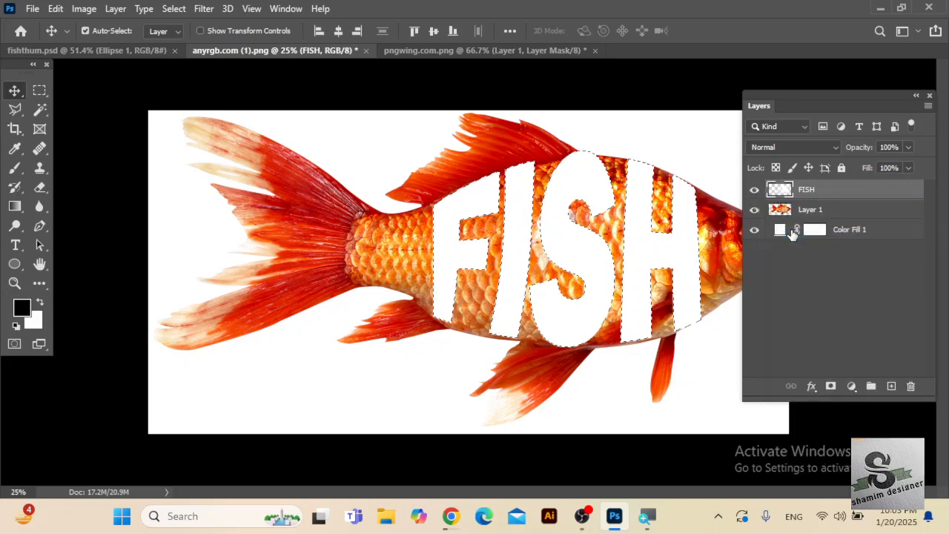
pyautogui.click(754, 191)
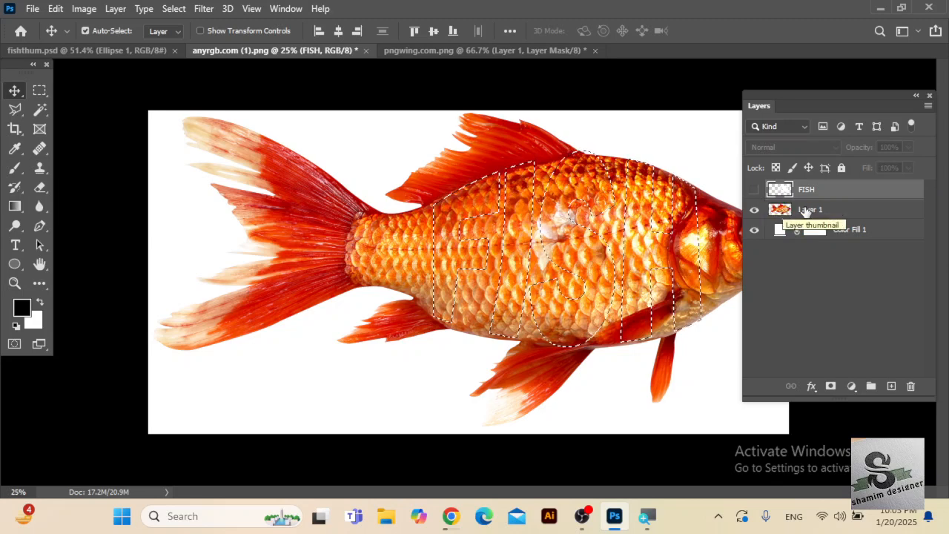
pyautogui.click(811, 210)
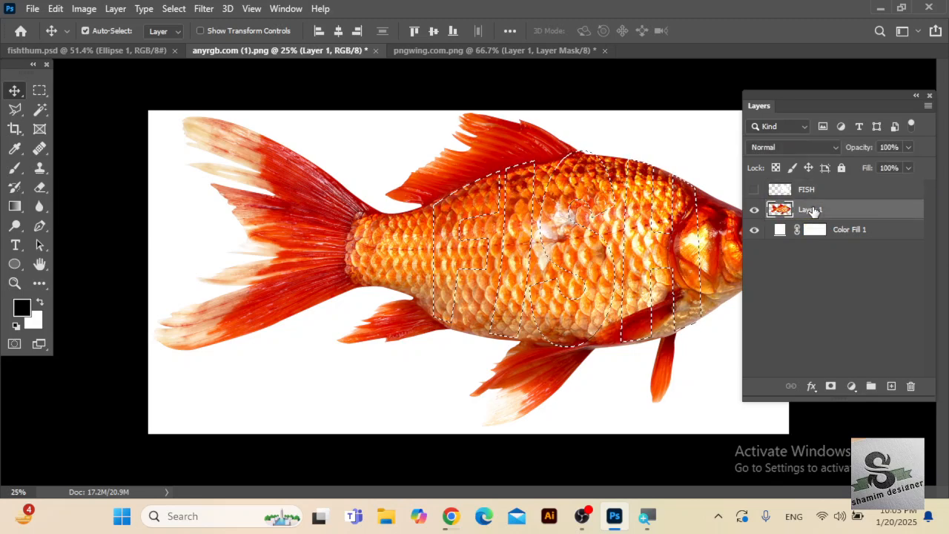
pyautogui.click(831, 387)
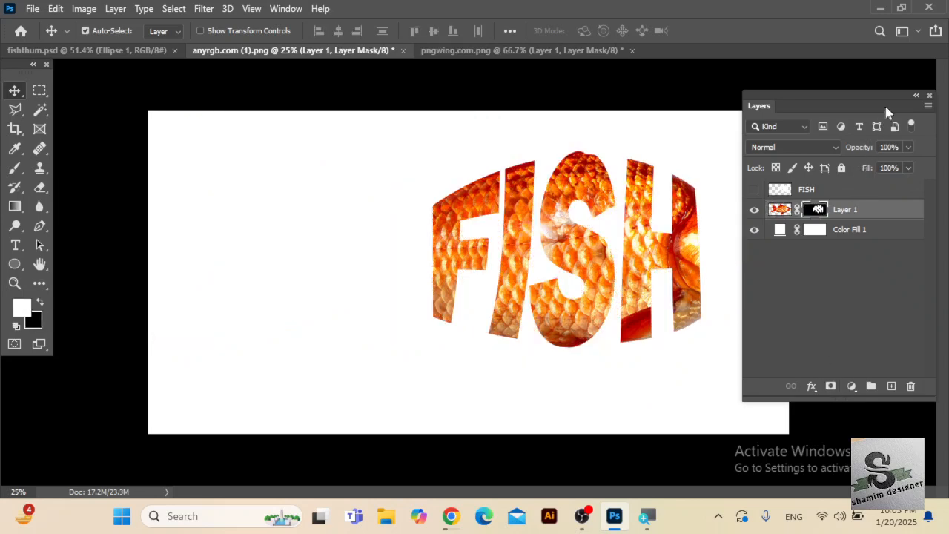
# Collapse the Layers panel away from the artwork and set up a 500 px Hard Round brush for the mask.
pyautogui.click(915, 97)
pyautogui.moveTo(754, 97)
pyautogui.mouseDown()
pyautogui.moveTo(805, 106)
pyautogui.moveTo(861, 86)
pyautogui.mouseUp()
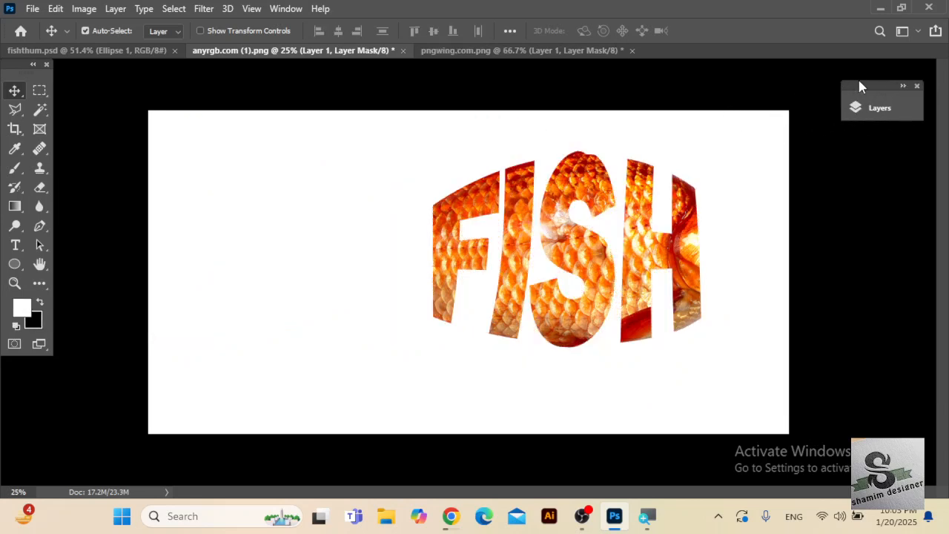
pyautogui.click(16, 169)
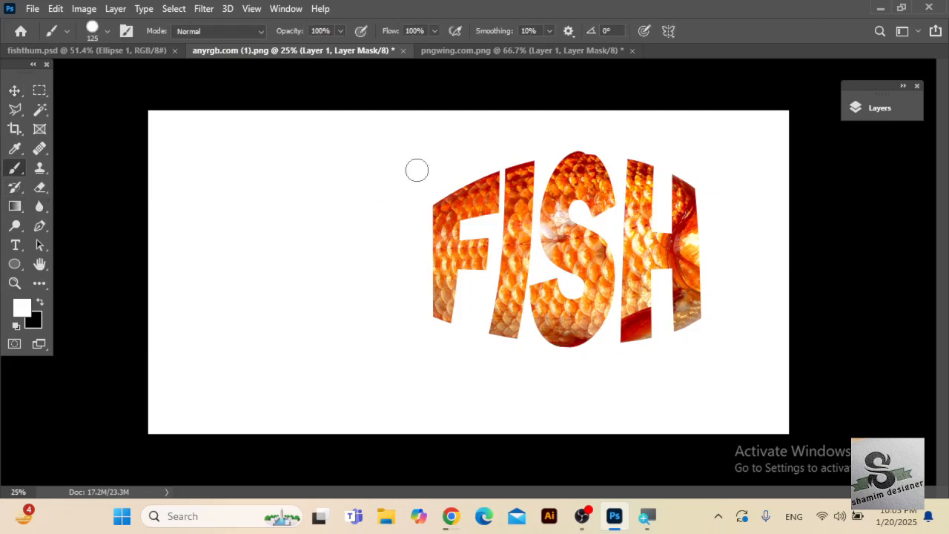
pyautogui.press(']')
pyautogui.press(']')
pyautogui.press(']')
pyautogui.press(']')
pyautogui.press(']')
pyautogui.press(']')
pyautogui.press(']')
pyautogui.press(']')
pyautogui.press(']')
pyautogui.press(']')
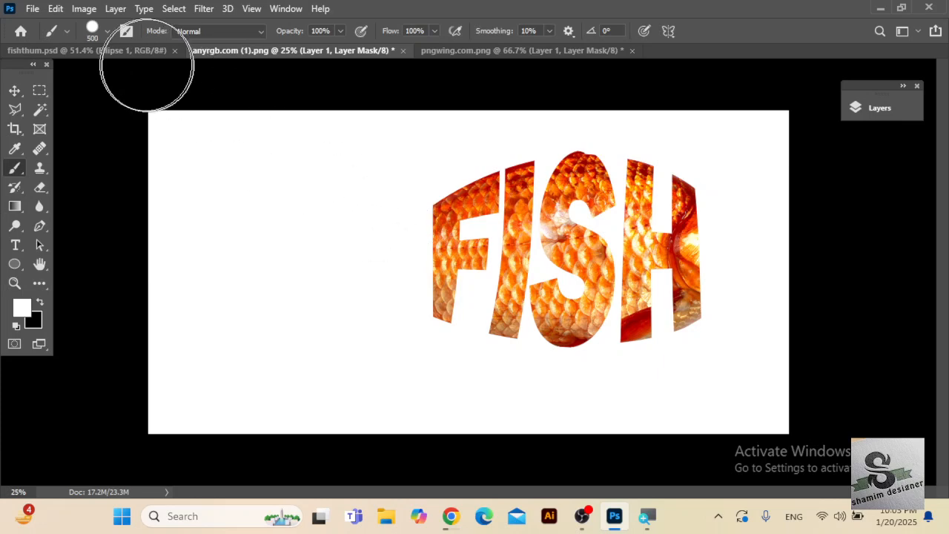
pyautogui.click(107, 33)
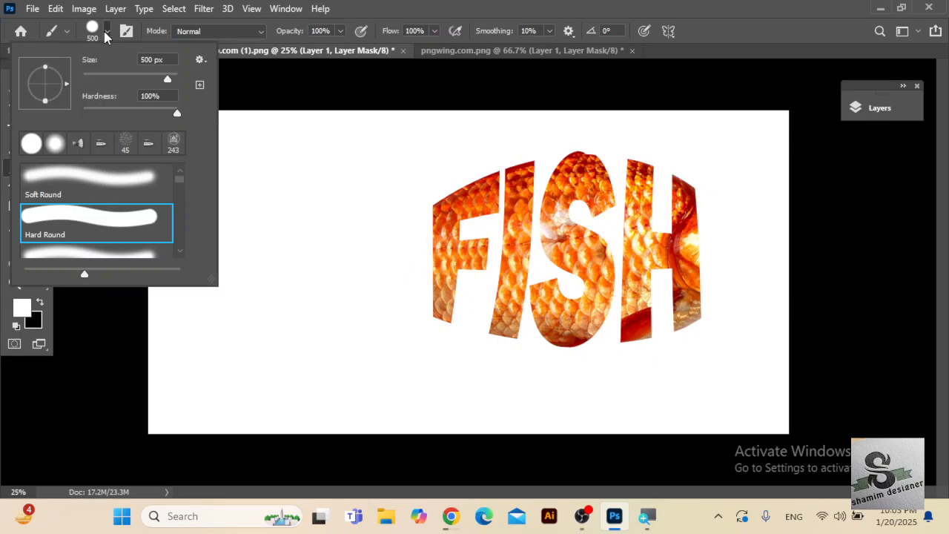
pyautogui.click(106, 32)
# Paint white on Layer 1's mask to restore the whole tail, the small fins beside it and the fish's head.
pyautogui.click(395, 224)
pyautogui.moveTo(396, 224)
pyautogui.mouseDown()
pyautogui.moveTo(326, 231)
pyautogui.moveTo(252, 213)
pyautogui.moveTo(238, 200)
pyautogui.moveTo(278, 177)
pyautogui.moveTo(322, 192)
pyautogui.moveTo(351, 186)
pyautogui.moveTo(361, 198)
pyautogui.moveTo(361, 229)
pyautogui.moveTo(341, 320)
pyautogui.moveTo(383, 264)
pyautogui.moveTo(386, 287)
pyautogui.moveTo(385, 259)
pyautogui.moveTo(385, 315)
pyautogui.moveTo(393, 304)
pyautogui.mouseUp()
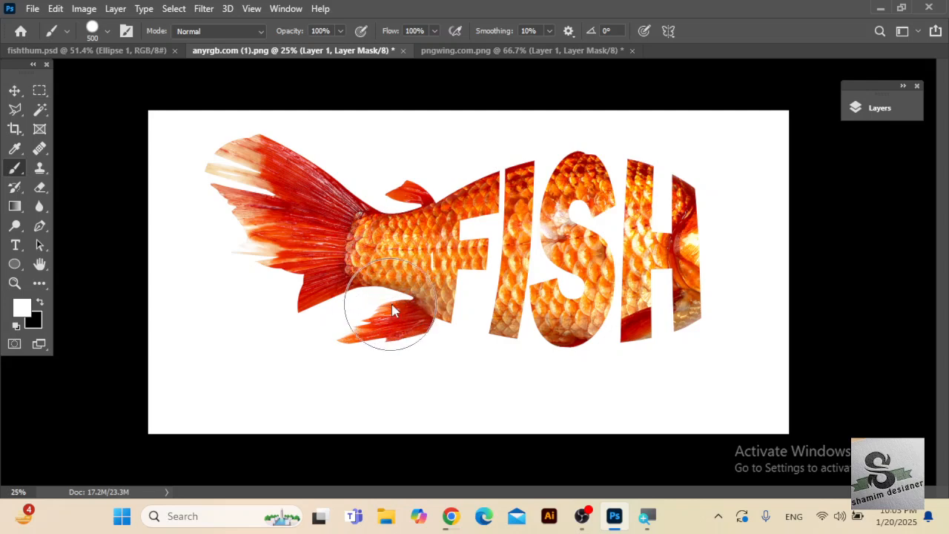
pyautogui.moveTo(674, 272)
pyautogui.mouseDown()
pyautogui.moveTo(697, 216)
pyautogui.moveTo(742, 213)
pyautogui.moveTo(735, 218)
pyautogui.moveTo(739, 207)
pyautogui.moveTo(783, 222)
pyautogui.moveTo(782, 236)
pyautogui.moveTo(743, 257)
pyautogui.moveTo(733, 276)
pyautogui.moveTo(739, 306)
pyautogui.moveTo(731, 205)
pyautogui.moveTo(740, 272)
pyautogui.moveTo(775, 268)
pyautogui.mouseUp()
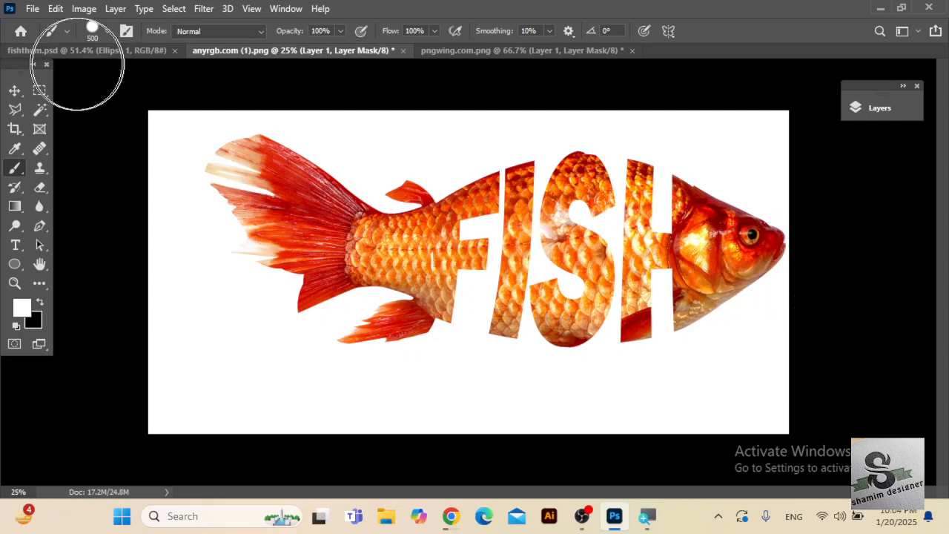
pyautogui.click(16, 92)
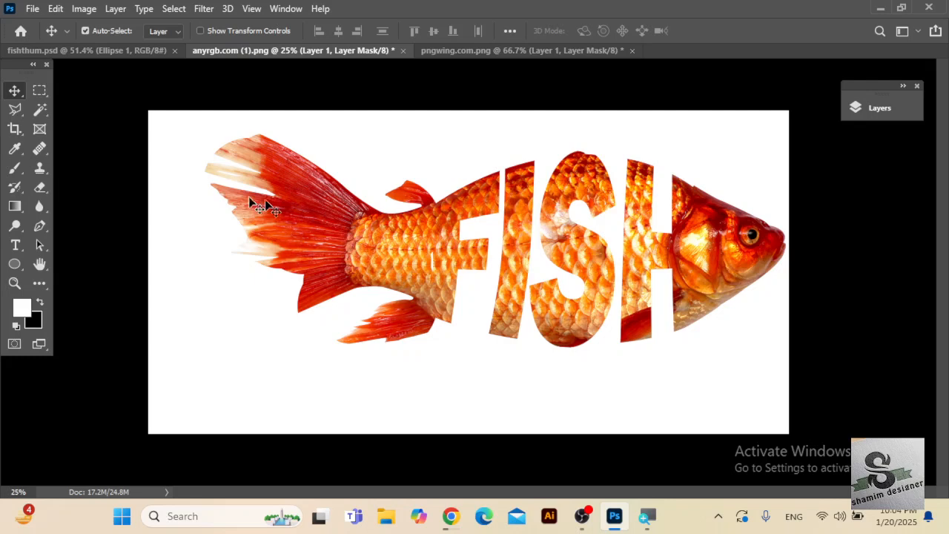
pyautogui.moveTo(308, 291)
pyautogui.mouseDown()
pyautogui.moveTo(261, 278)
pyautogui.moveTo(217, 307)
pyautogui.moveTo(235, 245)
pyautogui.moveTo(196, 329)
pyautogui.moveTo(219, 229)
pyautogui.moveTo(207, 282)
pyautogui.moveTo(157, 358)
pyautogui.moveTo(162, 233)
pyautogui.moveTo(221, 146)
pyautogui.moveTo(220, 117)
pyautogui.moveTo(249, 129)
pyautogui.moveTo(170, 120)
pyautogui.moveTo(265, 198)
pyautogui.moveTo(201, 347)
pyautogui.moveTo(205, 255)
pyautogui.mouseUp()
pyautogui.click(14, 92)
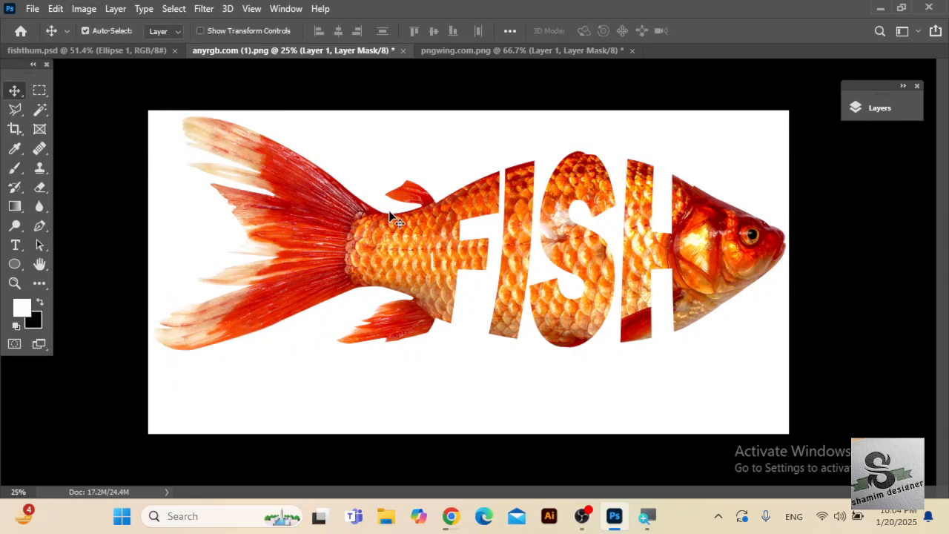